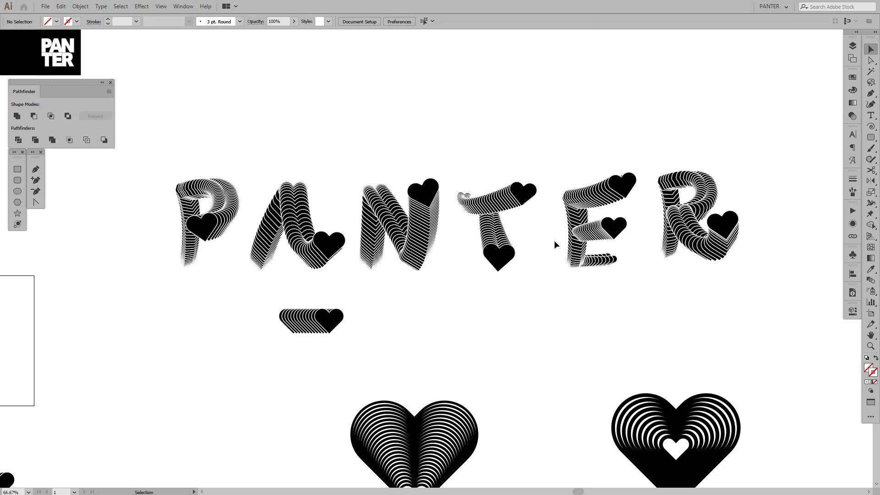
- Examine the finished PANTER lettering made of repeated heart shapes and the sample hearts beneath it
{"action": "scroll", "coordinate": [381, 212], "scroll_direction": "up", "scroll_amount": 4}
{"action": "left_click_drag", "start_coordinate": [316, 229], "coordinate": [344, 245]}
{"action": "scroll", "coordinate": [332, 225], "scroll_direction": "down", "scroll_amount": 2}
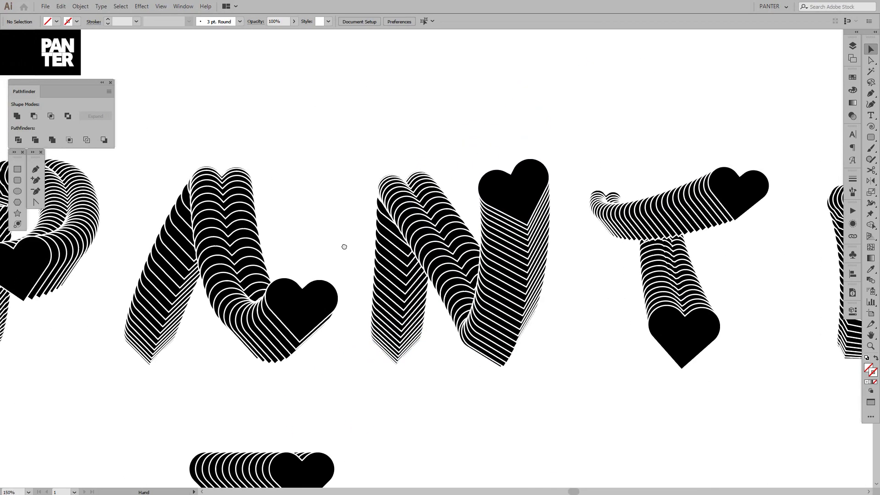
{"action": "scroll", "coordinate": [258, 245], "scroll_direction": "up", "scroll_amount": 1}
{"action": "left_click_drag", "start_coordinate": [252, 246], "coordinate": [335, 218]}
{"action": "scroll", "coordinate": [293, 228], "scroll_direction": "down", "scroll_amount": 1}
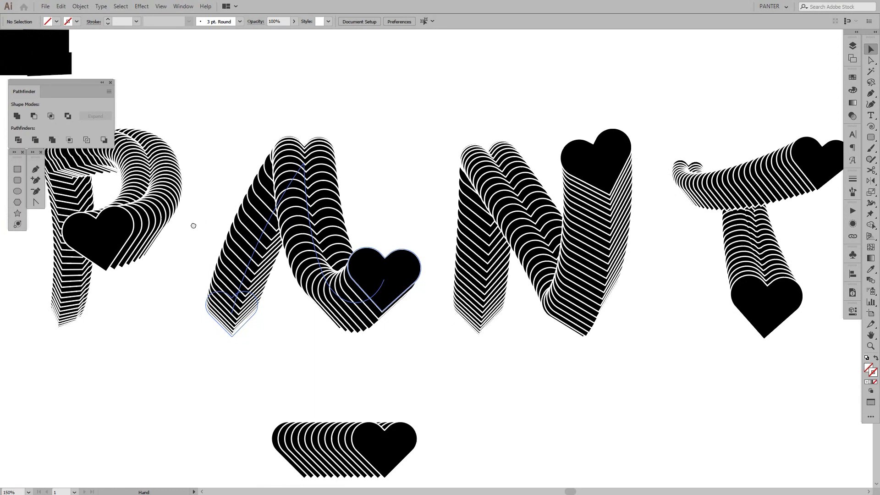
{"action": "left_click_drag", "start_coordinate": [193, 224], "coordinate": [104, 238]}
{"action": "left_click_drag", "start_coordinate": [543, 252], "coordinate": [468, 243]}
{"action": "scroll", "coordinate": [403, 243], "scroll_direction": "down", "scroll_amount": 1}
{"action": "scroll", "coordinate": [257, 238], "scroll_direction": "up", "scroll_amount": 2}
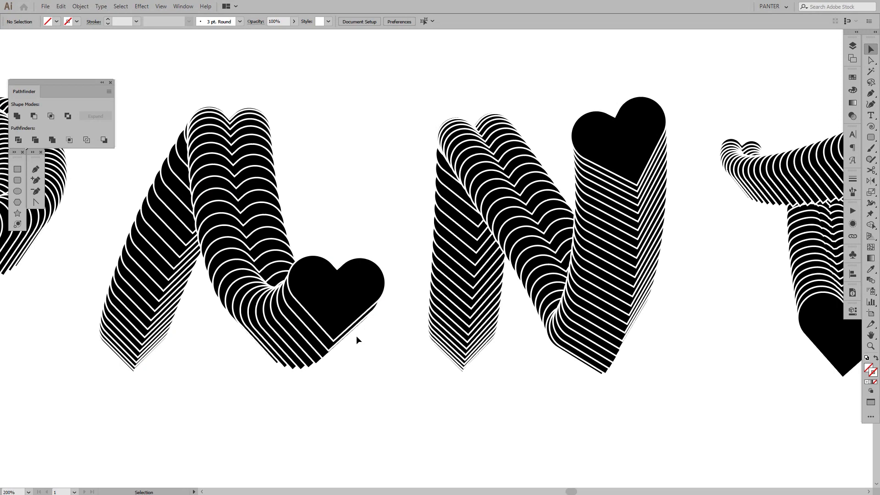
{"action": "scroll", "coordinate": [355, 337], "scroll_direction": "down", "scroll_amount": 1}
{"action": "scroll", "coordinate": [487, 180], "scroll_direction": "up", "scroll_amount": 2}
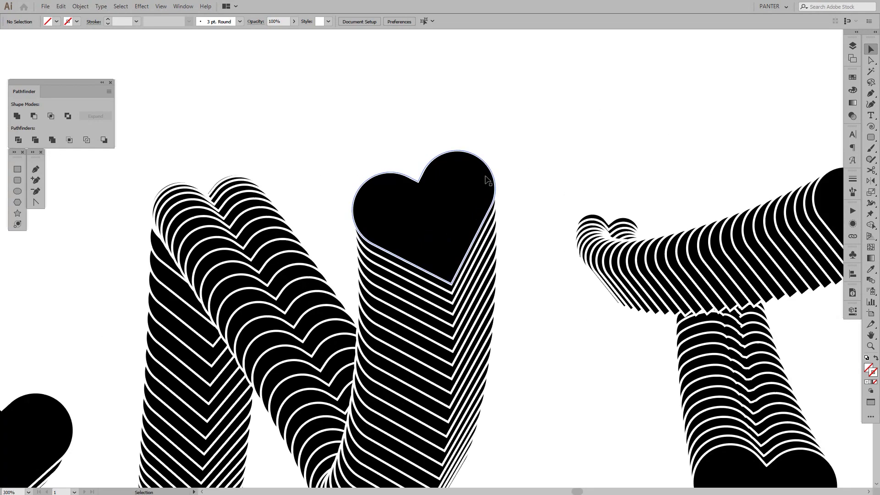
{"action": "scroll", "coordinate": [572, 312], "scroll_direction": "down", "scroll_amount": 2}
{"action": "left_click_drag", "start_coordinate": [564, 349], "coordinate": [553, 265]}
{"action": "scroll", "coordinate": [553, 265], "scroll_direction": "down", "scroll_amount": 1}
{"action": "left_click_drag", "start_coordinate": [566, 303], "coordinate": [293, 276]}
{"action": "left_click_drag", "start_coordinate": [391, 299], "coordinate": [405, 304]}
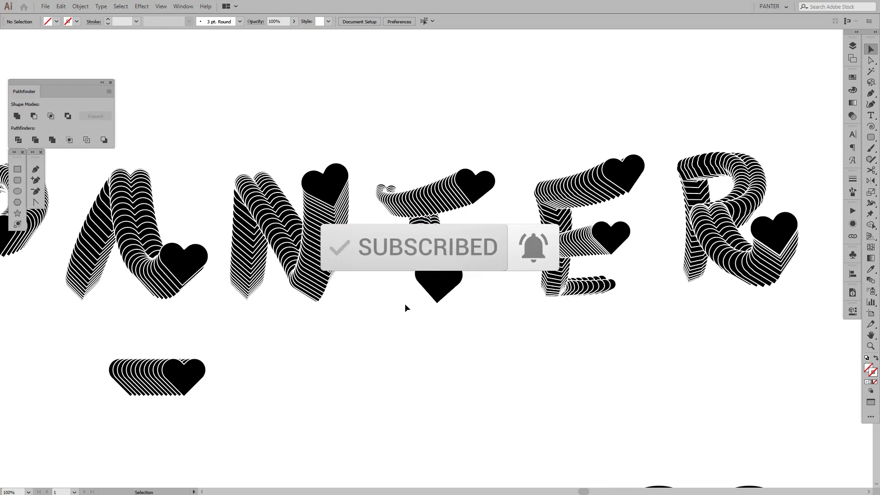
{"action": "scroll", "coordinate": [405, 303], "scroll_direction": "down", "scroll_amount": 1}
{"action": "left_click_drag", "start_coordinate": [643, 330], "coordinate": [400, 292]}
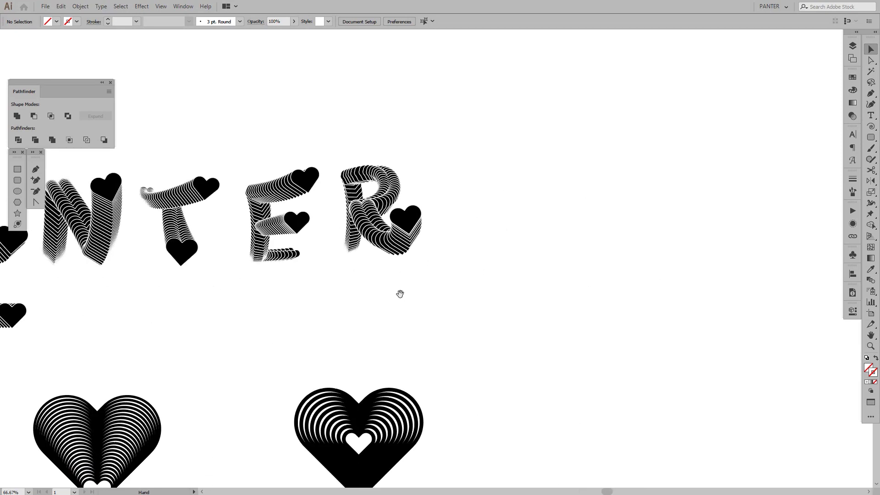
{"action": "left_click_drag", "start_coordinate": [508, 284], "coordinate": [605, 207]}
{"action": "scroll", "coordinate": [488, 256], "scroll_direction": "down", "scroll_amount": 1}
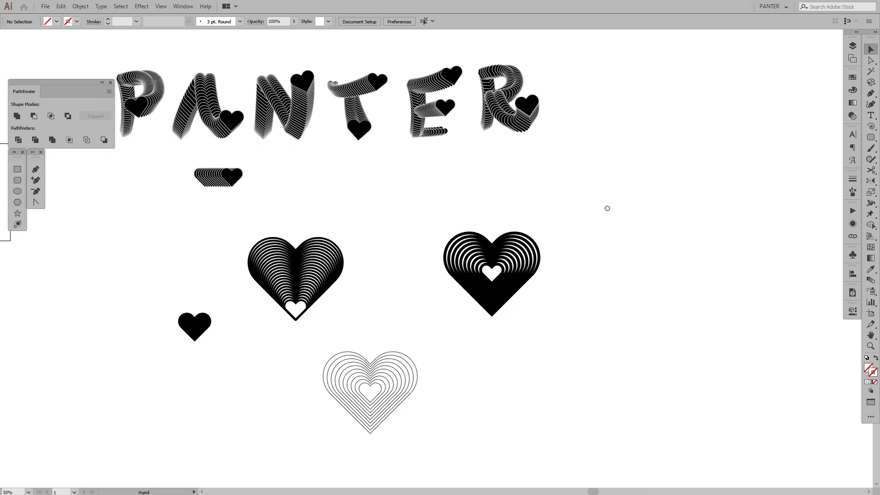
{"action": "scroll", "coordinate": [379, 311], "scroll_direction": "up", "scroll_amount": 2}
{"action": "scroll", "coordinate": [380, 311], "scroll_direction": "down", "scroll_amount": 3}
{"action": "scroll", "coordinate": [512, 210], "scroll_direction": "up", "scroll_amount": 2}
- Set the fill colour to black with no stroke, ready for drawing in an empty area of the canvas
{"action": "left_click_drag", "start_coordinate": [662, 153], "coordinate": [507, 203]}
{"action": "scroll", "coordinate": [507, 204], "scroll_direction": "up", "scroll_amount": 1}
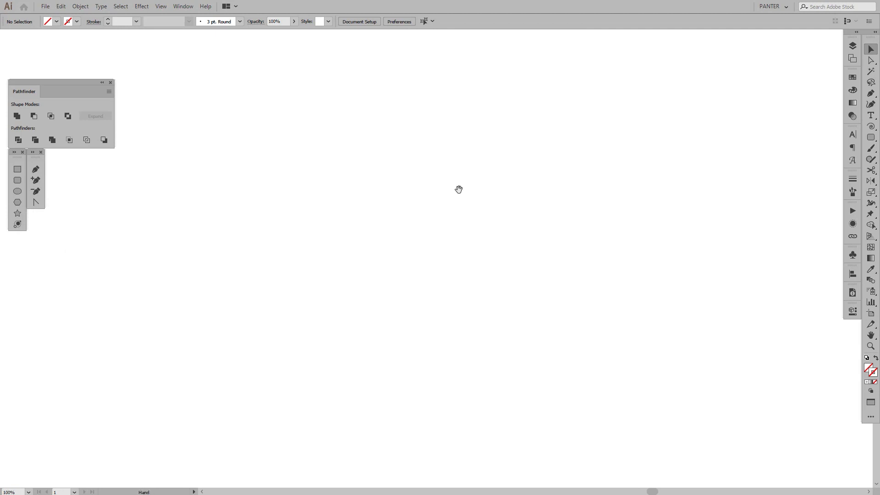
{"action": "left_click", "coordinate": [872, 370]}
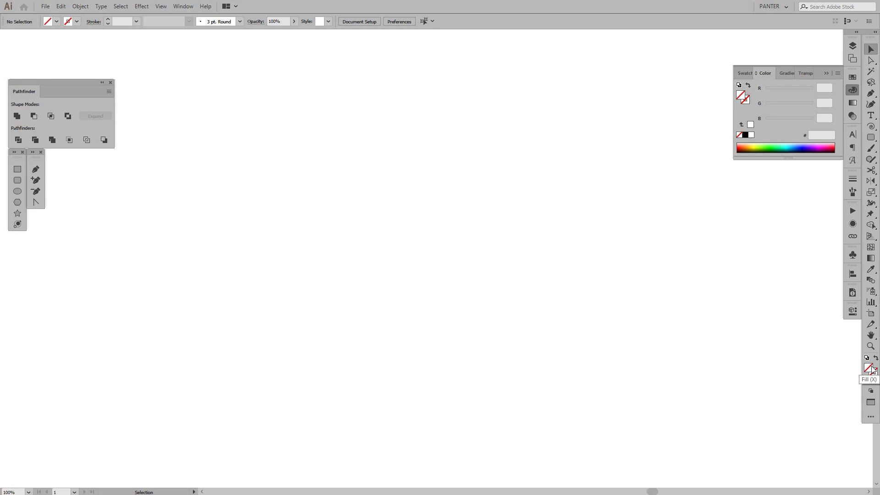
{"action": "left_click", "coordinate": [746, 136]}
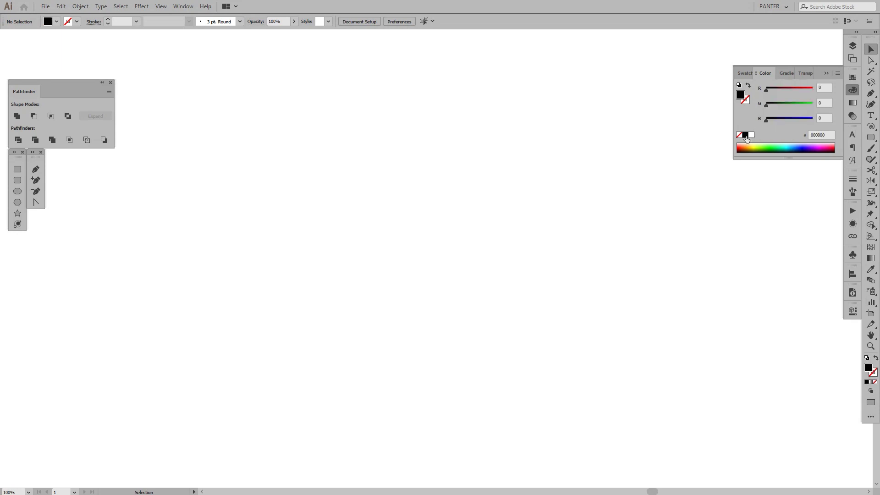
{"action": "left_click", "coordinate": [827, 74]}
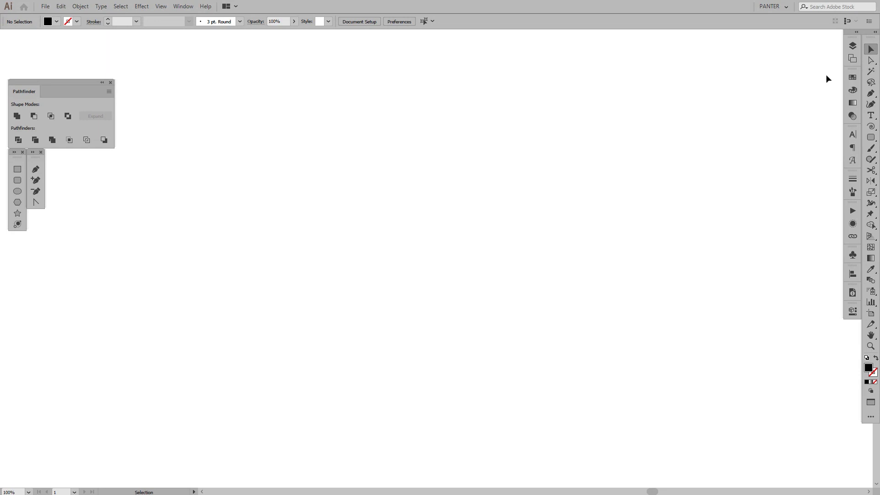
- Draw a narrow upright rounded rectangle about 25 px wide and 73 px high
{"action": "left_click", "coordinate": [872, 138]}
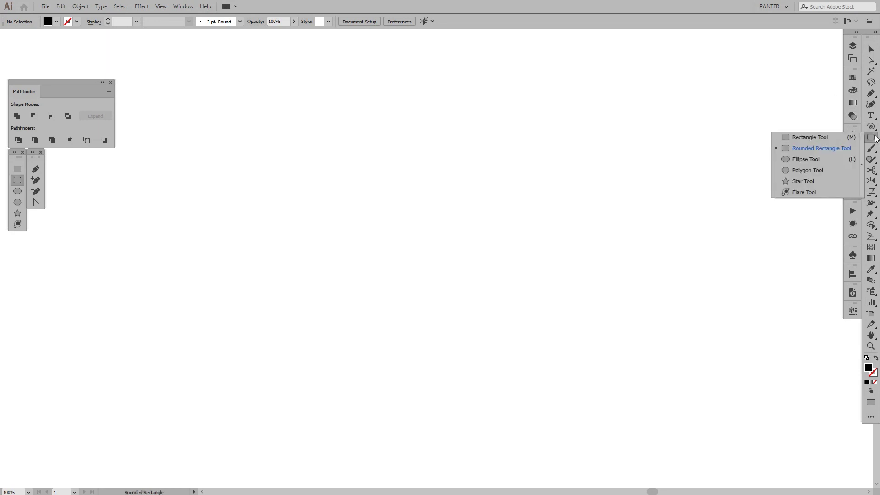
{"action": "left_click", "coordinate": [849, 150]}
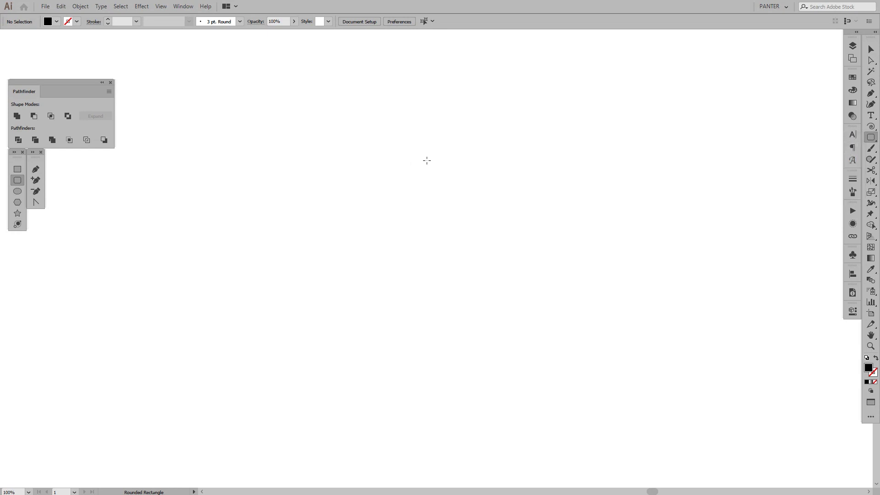
{"action": "left_click_drag", "start_coordinate": [429, 160], "coordinate": [447, 209]}
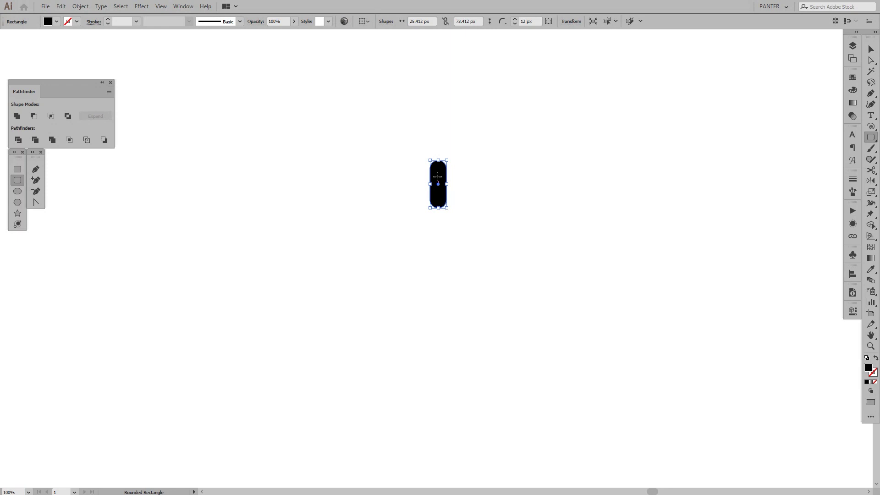
- Try a wider rounded rectangle about 57 px by 73 px beside the first one and undo it
{"action": "scroll", "coordinate": [436, 172], "scroll_direction": "up", "scroll_amount": 4}
{"action": "left_click_drag", "start_coordinate": [517, 146], "coordinate": [633, 319]}
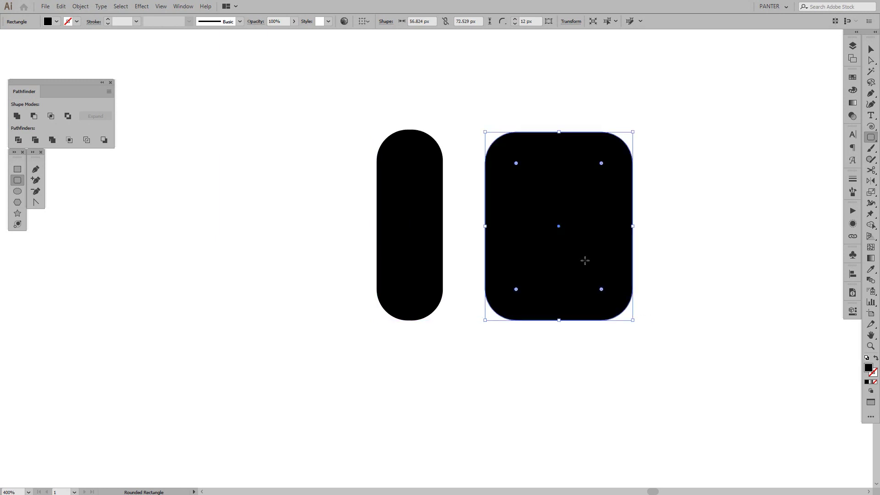
{"action": "key", "text": "ctrl+z"}
- Show the rulers and check the curvature of the rounded rectangle's top edge against a horizontal guide
{"action": "key", "text": "v"}
{"action": "scroll", "coordinate": [423, 122], "scroll_direction": "up", "scroll_amount": 1}
{"action": "scroll", "coordinate": [422, 123], "scroll_direction": "up", "scroll_amount": 4}
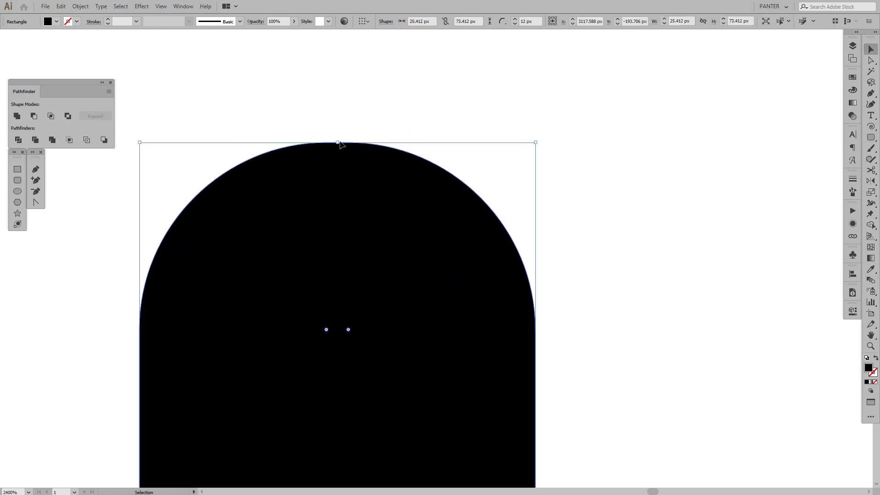
{"action": "scroll", "coordinate": [342, 143], "scroll_direction": "up", "scroll_amount": 2}
{"action": "left_click", "coordinate": [345, 104]}
{"action": "scroll", "coordinate": [298, 140], "scroll_direction": "up", "scroll_amount": 2}
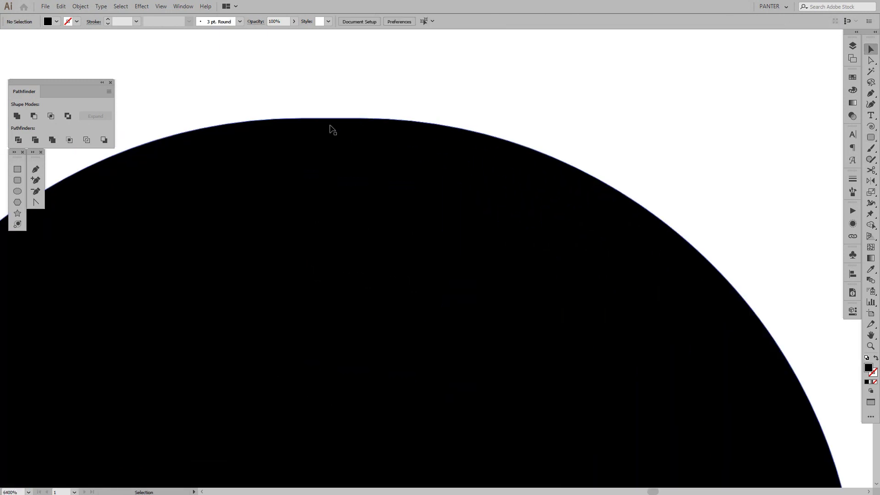
{"action": "key", "text": "v"}
{"action": "key", "text": "ctrl+r"}
{"action": "left_click_drag", "start_coordinate": [359, 33], "coordinate": [335, 121]}
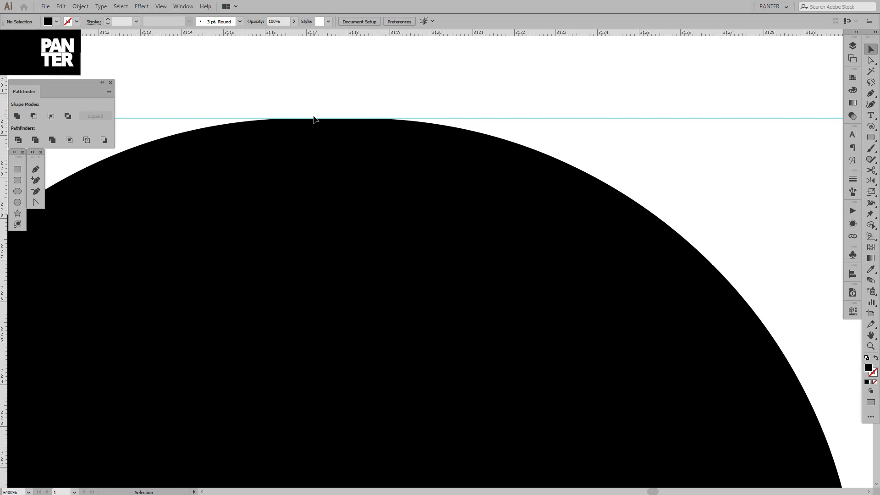
{"action": "scroll", "coordinate": [314, 118], "scroll_direction": "down", "scroll_amount": 3}
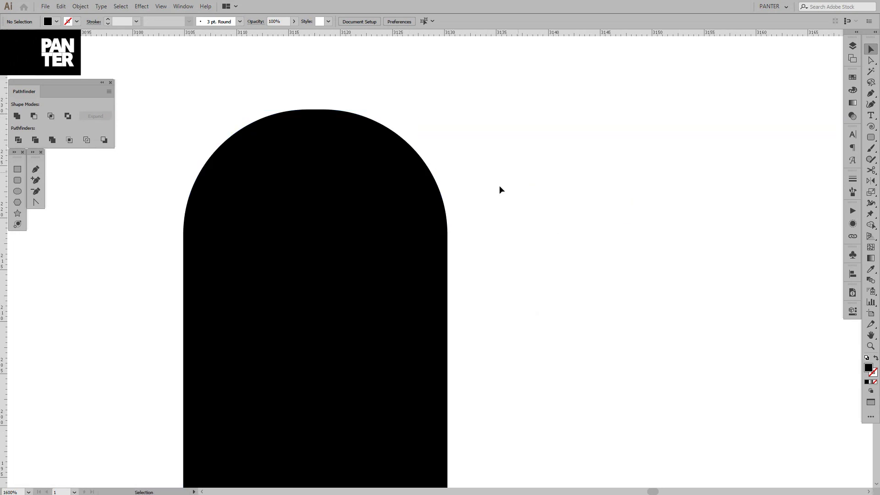
- Delete the rounded rectangle from the canvas
{"action": "left_click", "coordinate": [354, 294]}
{"action": "key", "text": "Delete"}
{"action": "scroll", "coordinate": [353, 290], "scroll_direction": "down", "scroll_amount": 2}
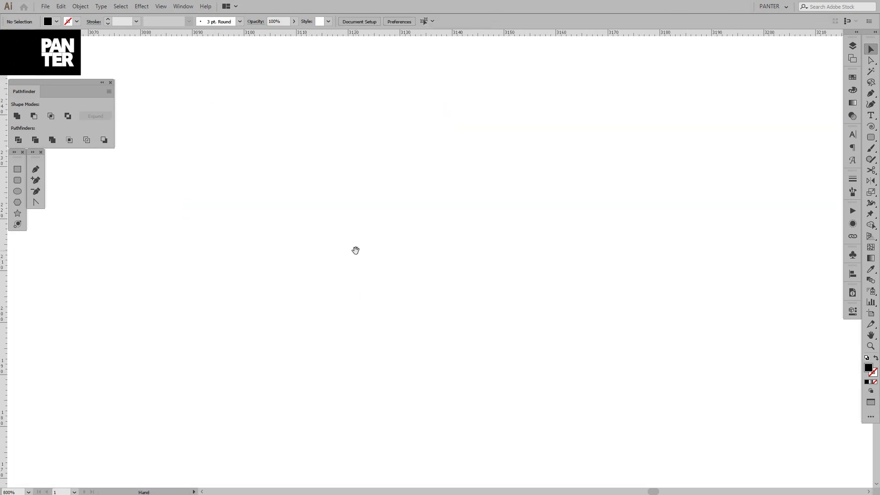
- Draw a tiny upright rounded rectangle about 1.9 px wide and 4.8 px high with fully rounded ends
{"action": "left_click", "coordinate": [17, 180]}
{"action": "scroll", "coordinate": [332, 175], "scroll_direction": "up", "scroll_amount": 2}
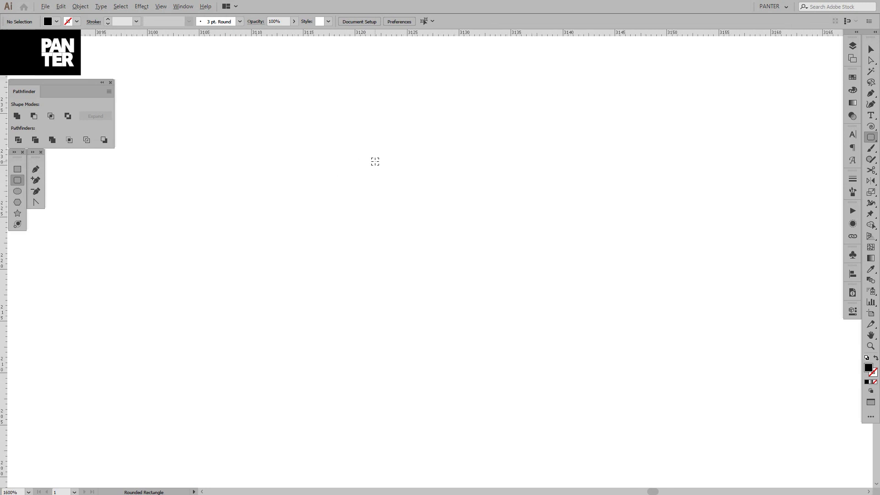
{"action": "scroll", "coordinate": [342, 173], "scroll_direction": "up", "scroll_amount": 2}
{"action": "left_click_drag", "start_coordinate": [359, 138], "coordinate": [398, 237]}
{"action": "key", "text": "v"}
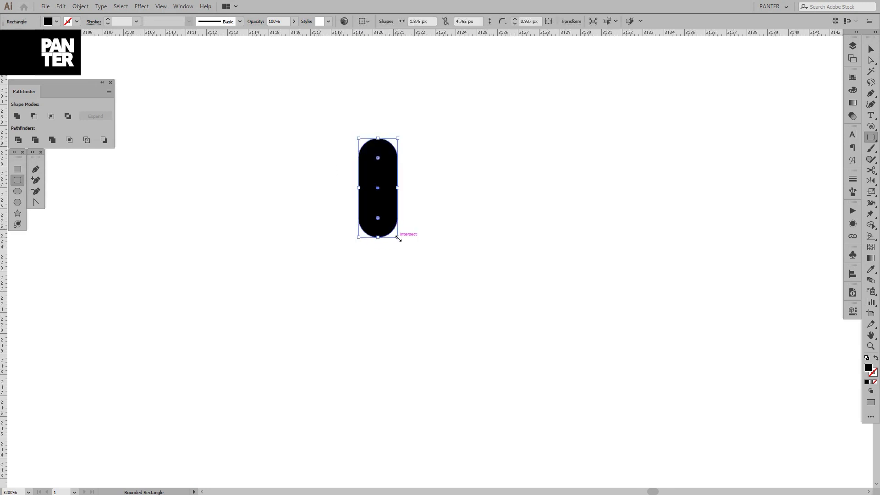
- Convert the rounded rectangle to a plain path with Pathfinder Divide and rotate it 45° clockwise
{"action": "scroll", "coordinate": [367, 188], "scroll_direction": "up", "scroll_amount": 3}
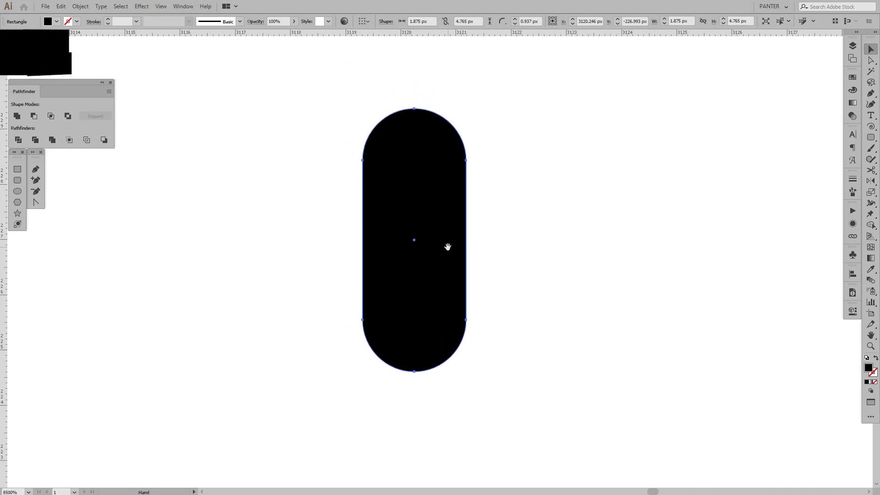
{"action": "left_click", "coordinate": [22, 139]}
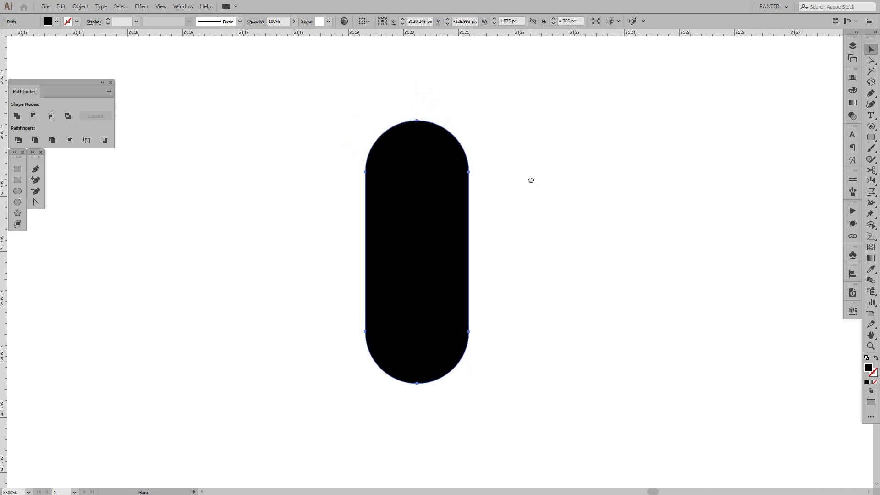
{"action": "left_click_drag", "start_coordinate": [470, 118], "coordinate": [586, 188]}
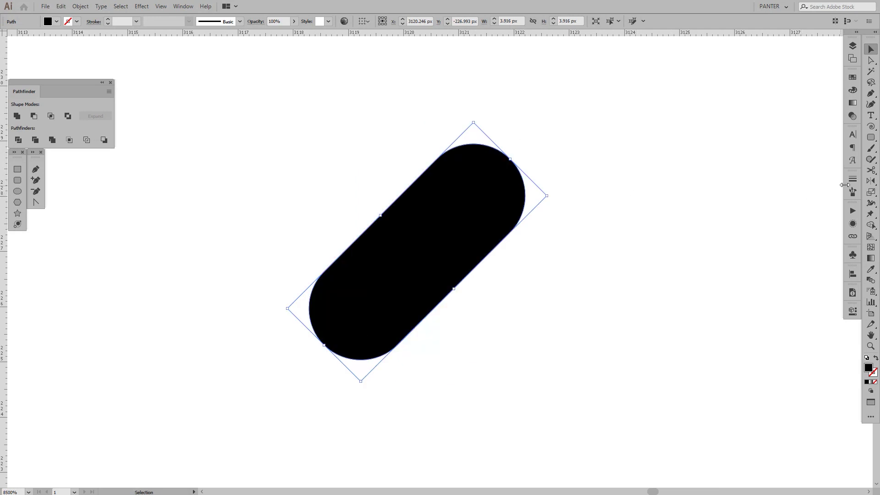
- Create a reflected copy of the tilted shape across the vertical axis to form a cross
{"action": "left_click", "coordinate": [871, 182]}
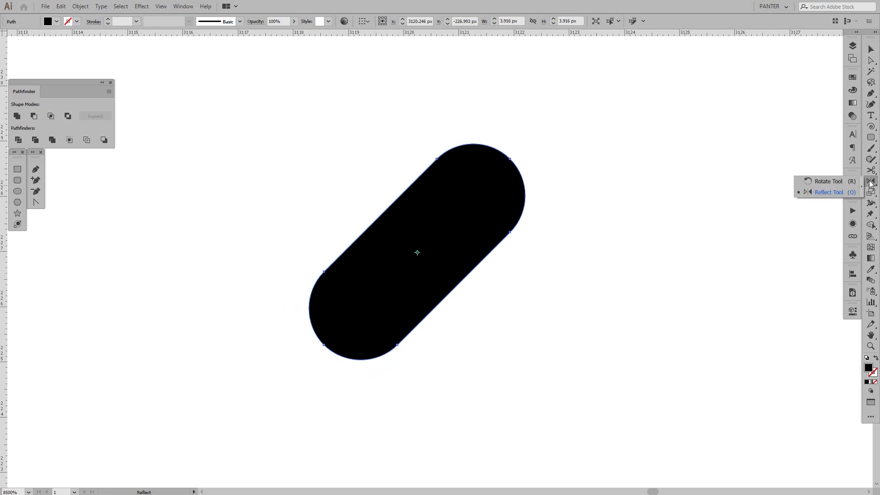
{"action": "left_click", "coordinate": [830, 195]}
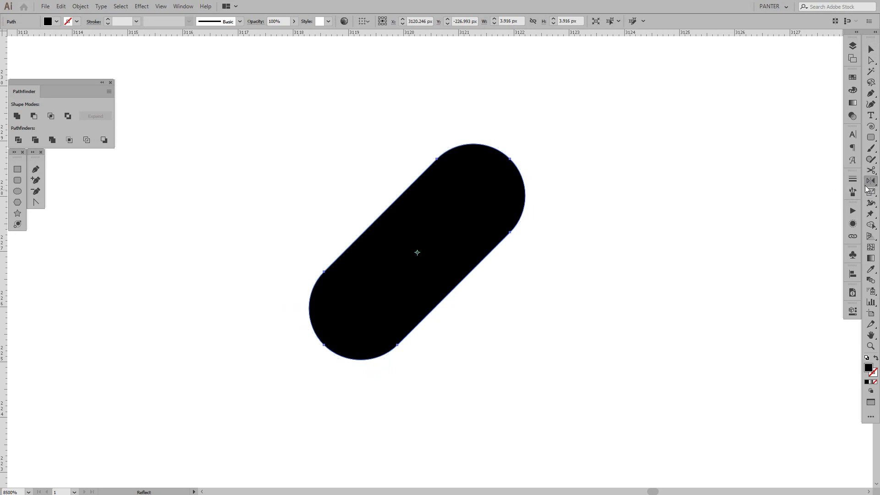
{"action": "double_click", "coordinate": [871, 183]}
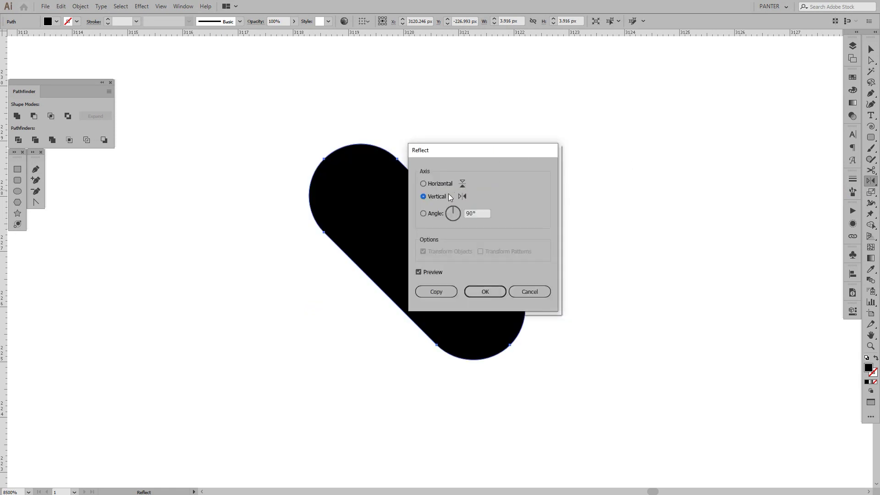
{"action": "left_click", "coordinate": [448, 292]}
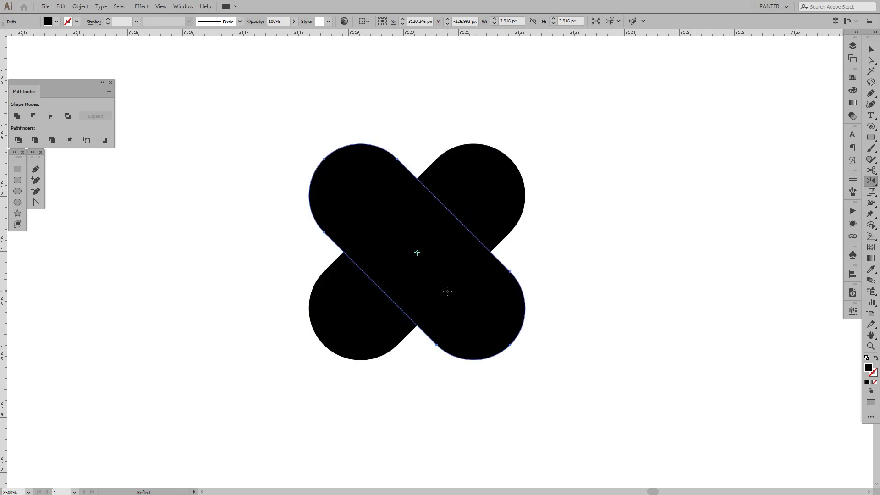
- Remove the two lower lobes of the crossed shapes with the Shape Builder to form a heart, and deselect it
{"action": "key", "text": "v"}
{"action": "left_click_drag", "start_coordinate": [544, 285], "coordinate": [360, 229]}
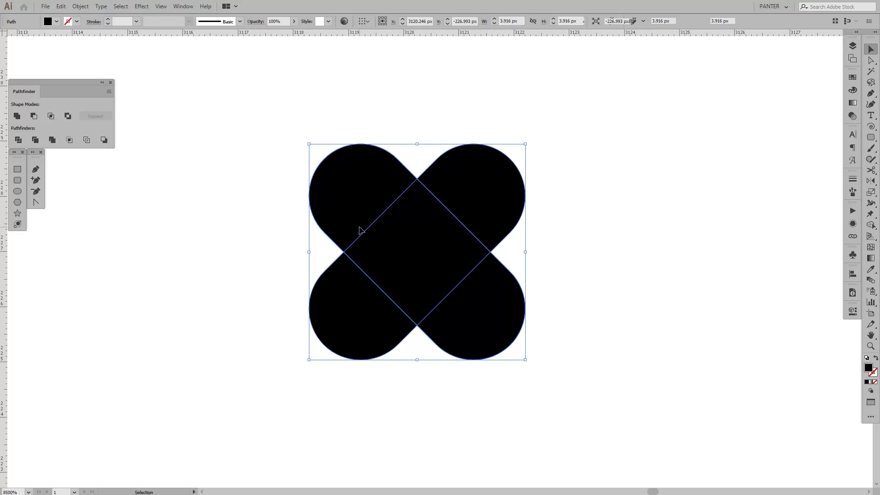
{"action": "key", "text": "shift+m"}
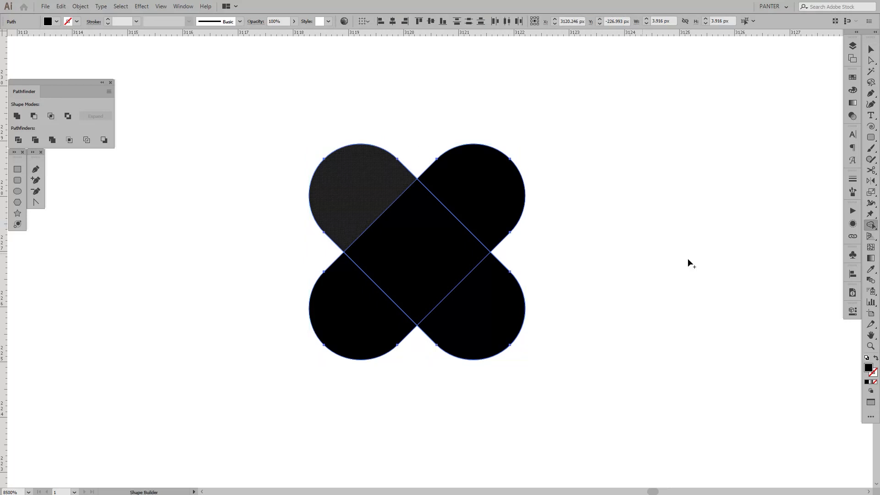
{"action": "left_click", "coordinate": [874, 226]}
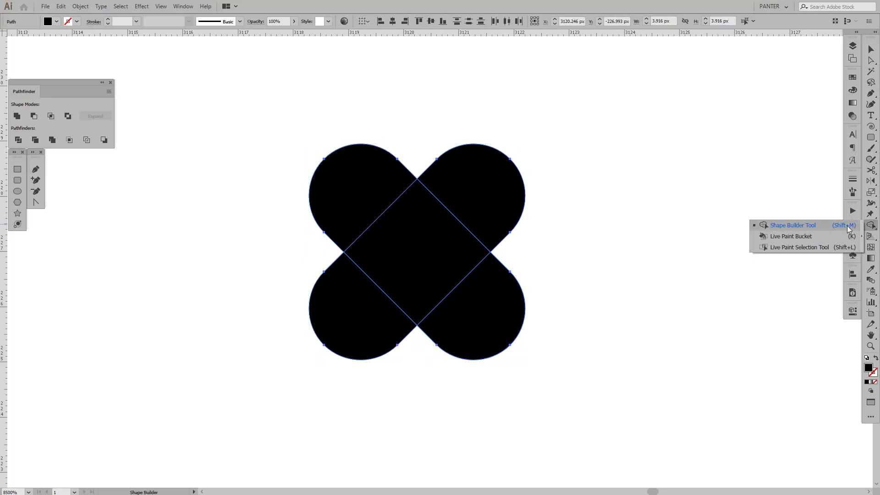
{"action": "left_click", "coordinate": [809, 225]}
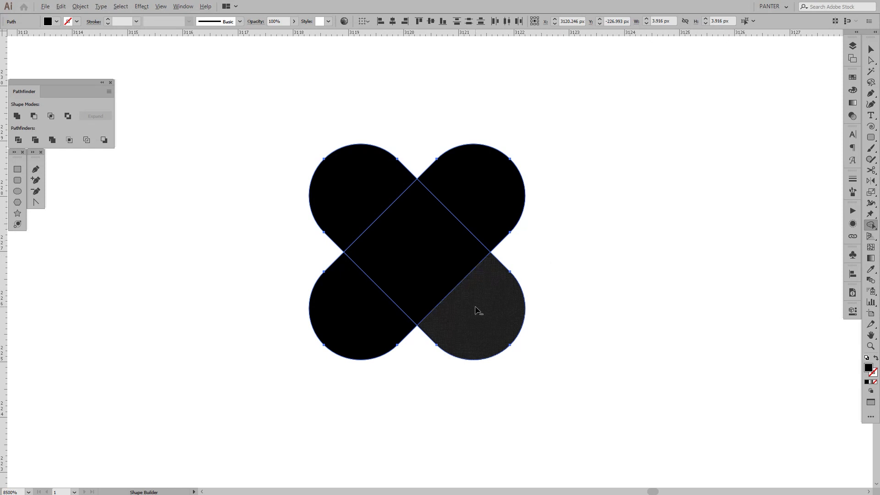
{"action": "mouse_move", "coordinate": [411, 354]}
{"action": "left_mouse_down"}
{"action": "mouse_move", "coordinate": [381, 338]}
{"action": "mouse_move", "coordinate": [434, 356]}
{"action": "left_mouse_up"}
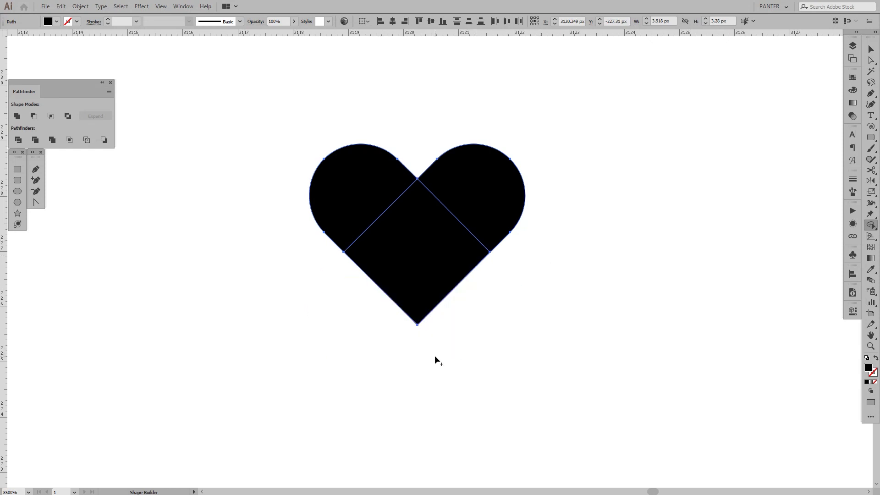
{"action": "key", "text": "v"}
{"action": "key", "text": "ctrl+minus"}
{"action": "key", "text": "ctrl+minus"}
{"action": "left_click", "coordinate": [469, 343]}
{"action": "left_click_drag", "start_coordinate": [495, 342], "coordinate": [450, 337]}
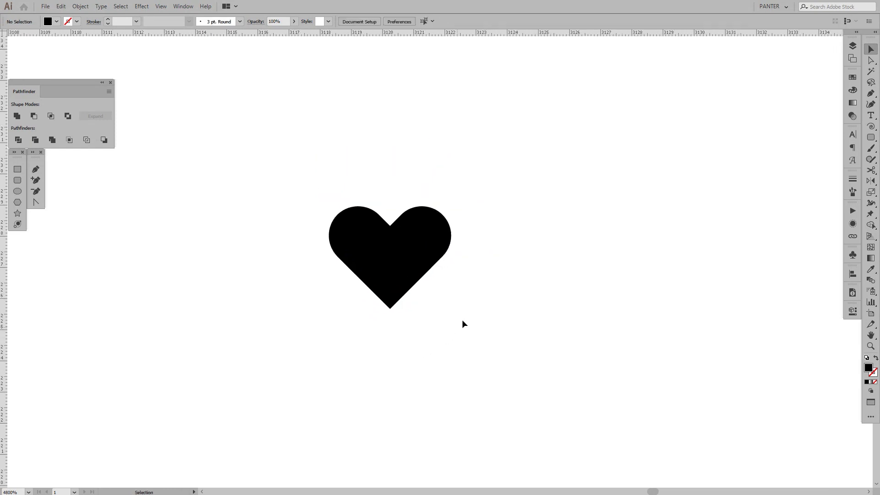
- Duplicate the heart to its right and swap the copy's fill and stroke so it becomes a black outline
{"action": "left_click", "coordinate": [406, 255]}
{"action": "left_click_drag", "start_coordinate": [406, 255], "coordinate": [590, 256]}
{"action": "key", "text": "shift+x"}
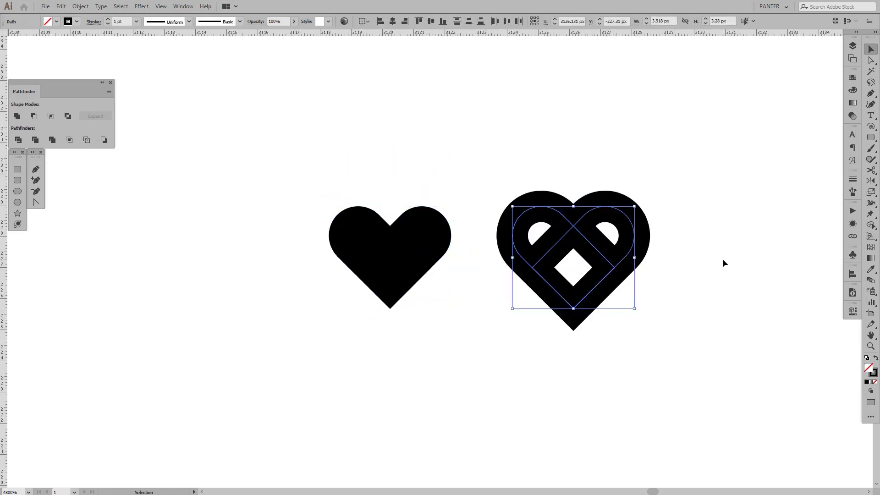
- Set the outlined heart's stroke weight to 0.5 pt and deselect it
{"action": "left_click_drag", "start_coordinate": [722, 262], "coordinate": [688, 251]}
{"action": "left_click", "coordinate": [120, 21]}
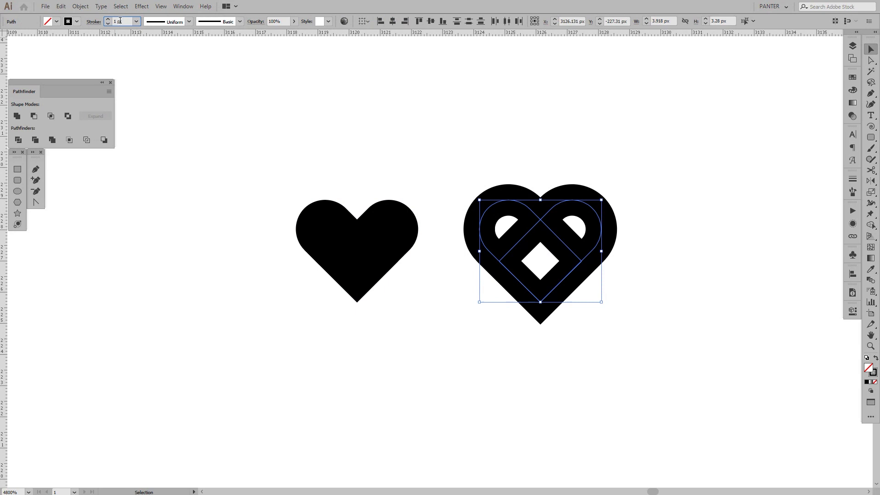
{"action": "scroll", "coordinate": [120, 21], "scroll_direction": "down", "scroll_amount": 4}
{"action": "scroll", "coordinate": [120, 21], "scroll_direction": "up", "scroll_amount": 2}
{"action": "left_click", "coordinate": [469, 121]}
{"action": "mouse_move", "coordinate": [434, 154]}
{"action": "left_mouse_down"}
{"action": "mouse_move", "coordinate": [381, 146]}
{"action": "mouse_move", "coordinate": [403, 154]}
{"action": "left_mouse_up"}
- Group the pieces of the solid heart
{"action": "scroll", "coordinate": [381, 146], "scroll_direction": "down", "scroll_amount": 1}
{"action": "scroll", "coordinate": [349, 162], "scroll_direction": "up", "scroll_amount": 2}
{"action": "left_click_drag", "start_coordinate": [348, 163], "coordinate": [480, 304]}
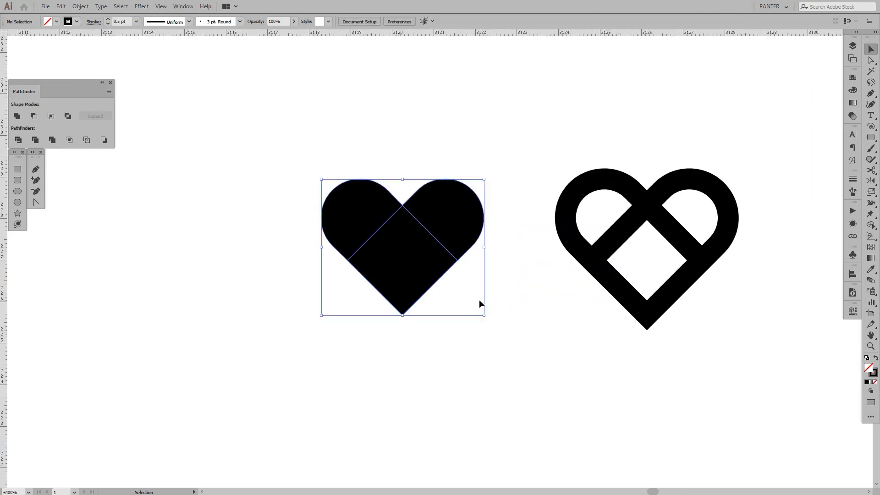
{"action": "right_click", "coordinate": [418, 229]}
{"action": "left_click", "coordinate": [458, 290]}
- Duplicate the grouped heart straight below itself and merge the copy's pieces into one shape with Pathfinder Unite
{"action": "scroll", "coordinate": [458, 289], "scroll_direction": "down", "scroll_amount": 3}
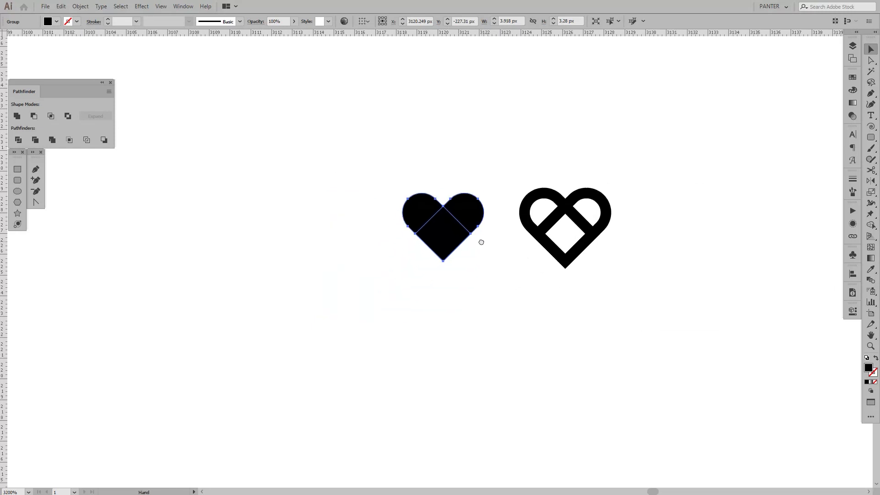
{"action": "left_click_drag", "start_coordinate": [458, 232], "coordinate": [453, 336], "text": "alt"}
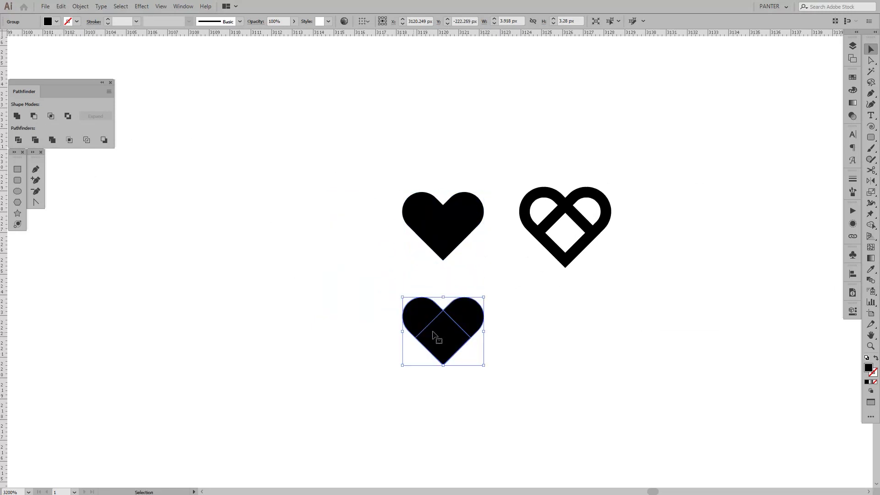
{"action": "left_click", "coordinate": [16, 117]}
{"action": "left_click", "coordinate": [183, 6]}
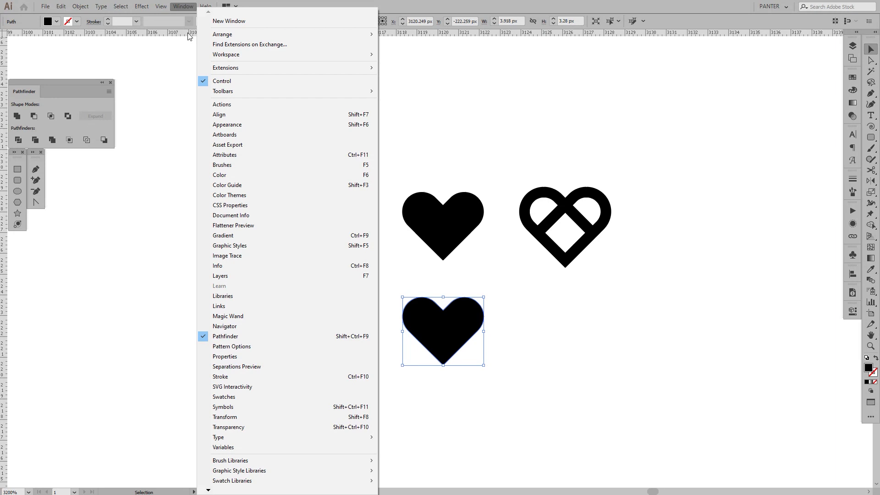
{"action": "left_click", "coordinate": [145, 326]}
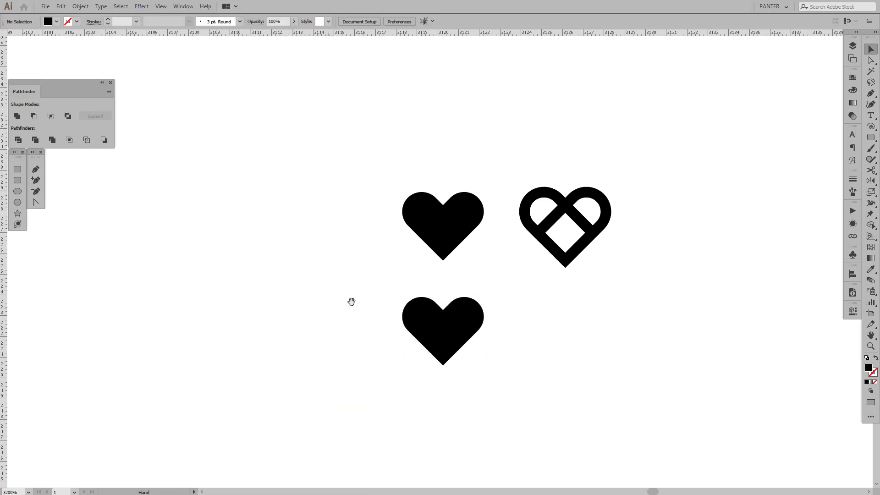
- Move the united heart about 4.4 px straight down, away from the original heart
{"action": "left_click_drag", "start_coordinate": [351, 300], "coordinate": [350, 179]}
{"action": "scroll", "coordinate": [371, 268], "scroll_direction": "down", "scroll_amount": 1}
{"action": "scroll", "coordinate": [426, 209], "scroll_direction": "up", "scroll_amount": 2}
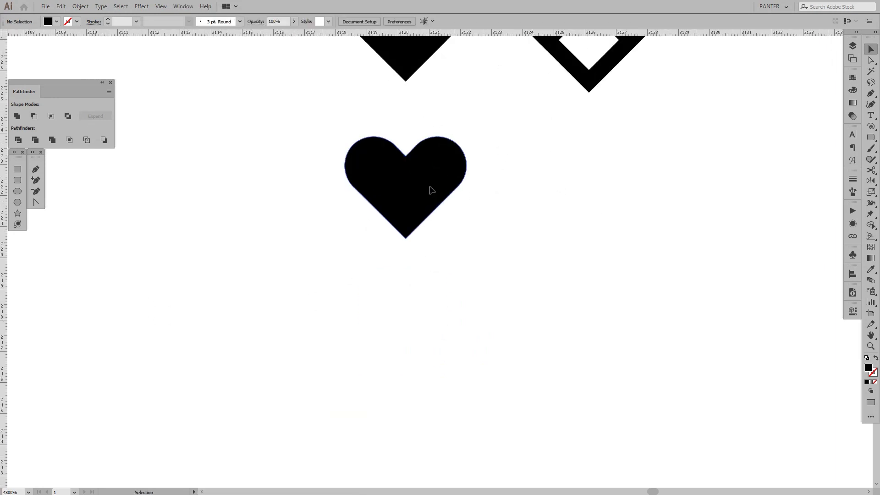
{"action": "left_click_drag", "start_coordinate": [431, 161], "coordinate": [409, 233]}
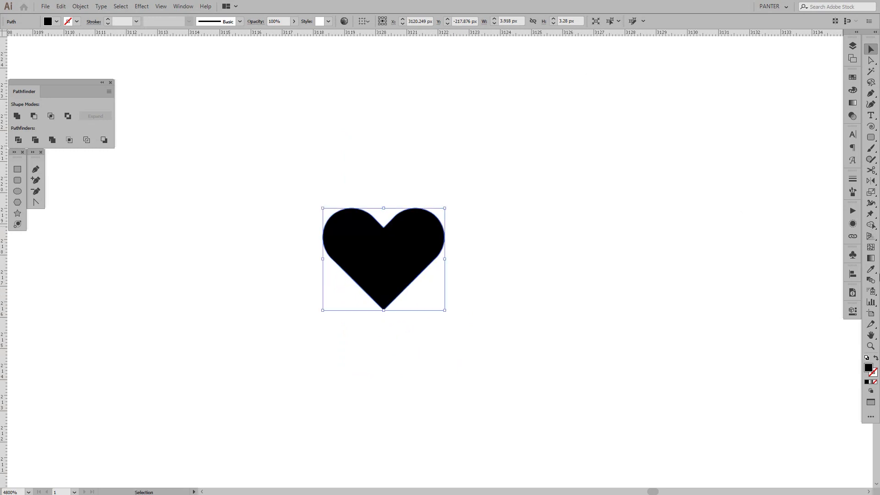
- Give the united heart a white stroke of 0.25 pt around its black fill
{"action": "left_click", "coordinate": [852, 90]}
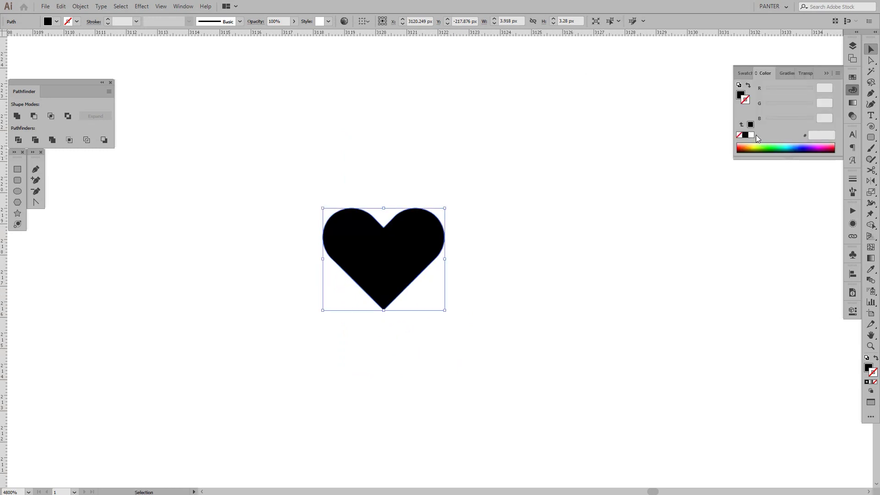
{"action": "left_click", "coordinate": [752, 135]}
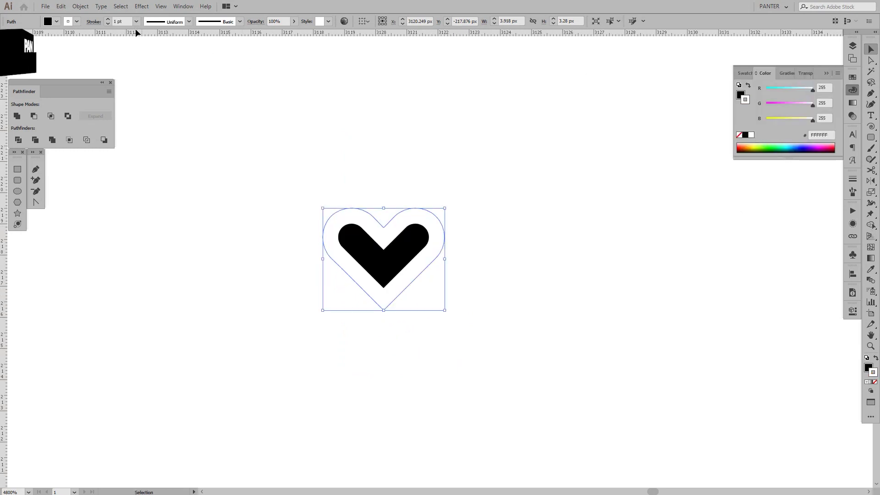
{"action": "left_click", "coordinate": [125, 21]}
{"action": "key", "text": "Down"}
{"action": "key", "text": "Down"}
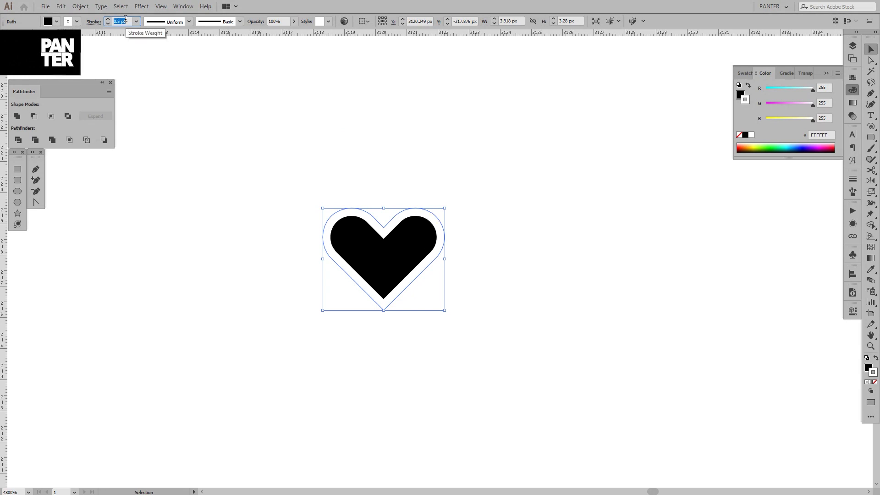
{"action": "scroll", "coordinate": [125, 20], "scroll_direction": "down", "scroll_amount": 1}
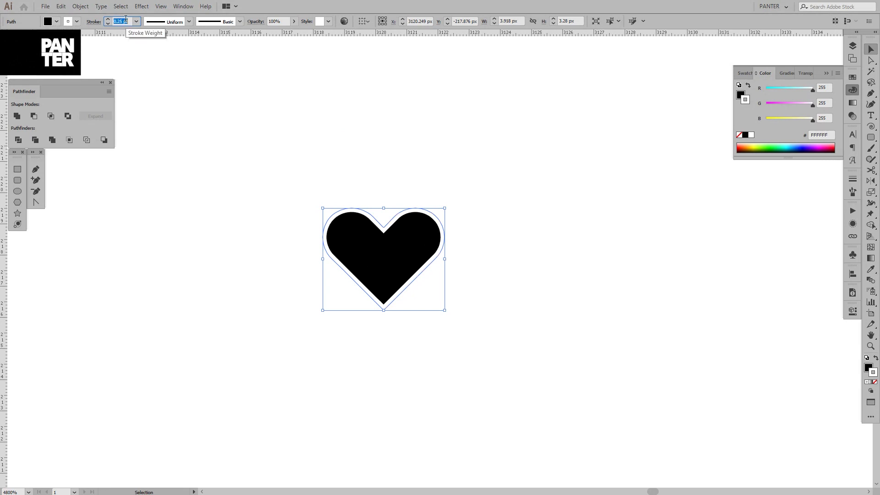
{"action": "left_click", "coordinate": [232, 162]}
- Enlarge the white-stroked heart proportionally to about 5.18 × 4.34 px and place it slightly lower
{"action": "scroll", "coordinate": [400, 196], "scroll_direction": "down", "scroll_amount": 1}
{"action": "left_click", "coordinate": [418, 233]}
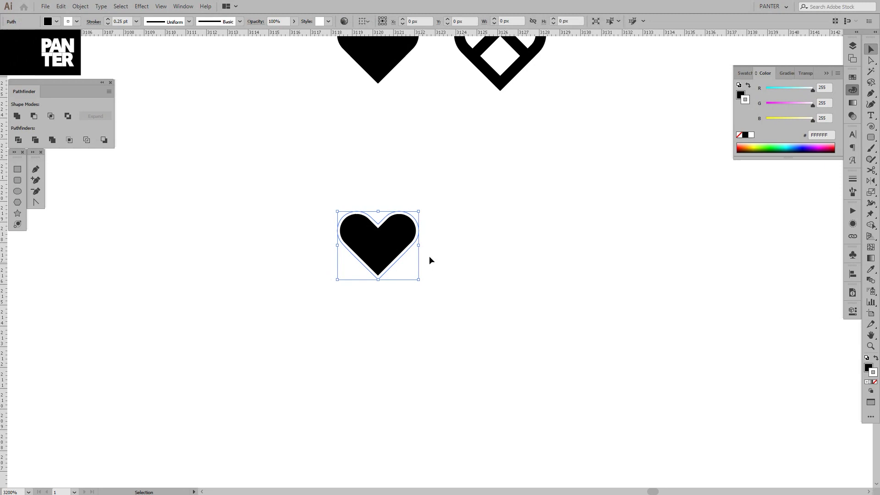
{"action": "left_click_drag", "start_coordinate": [418, 245], "coordinate": [397, 302]}
{"action": "scroll", "coordinate": [394, 270], "scroll_direction": "down", "scroll_amount": 1}
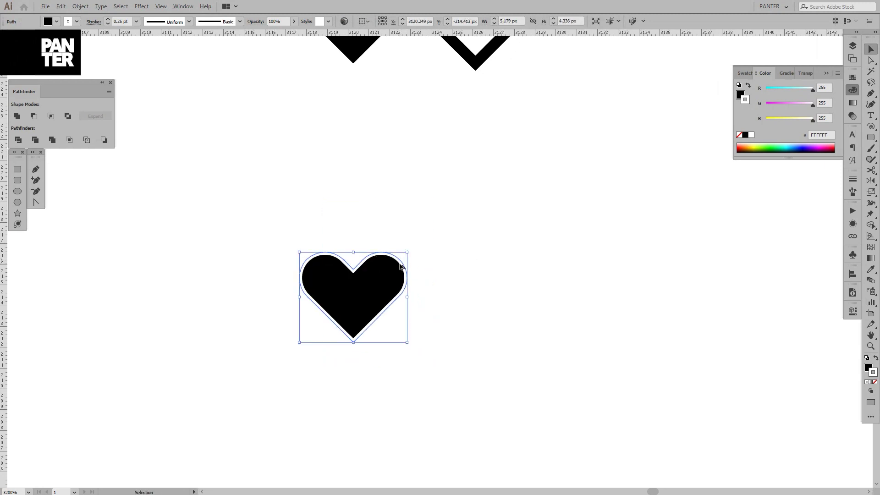
- Duplicate the white-stroked heart horizontally about 32.5 px to the right
{"action": "scroll", "coordinate": [400, 266], "scroll_direction": "down", "scroll_amount": 1}
{"action": "left_click_drag", "start_coordinate": [438, 257], "coordinate": [238, 259]}
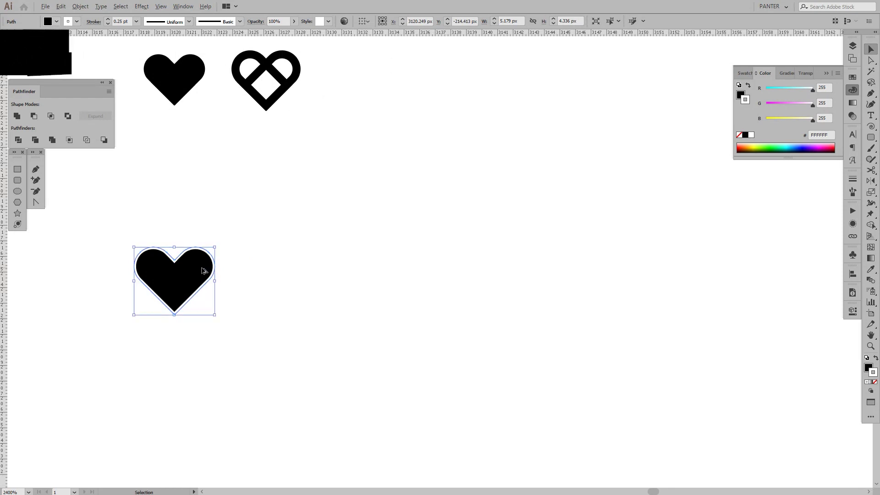
{"action": "left_click_drag", "start_coordinate": [204, 270], "coordinate": [708, 295]}
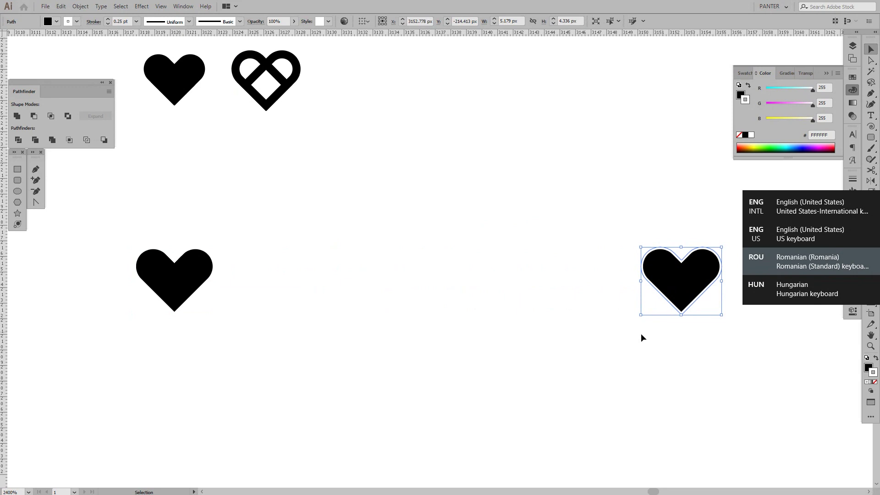
- Select both white-stroked hearts and make a blend between them
{"action": "scroll", "coordinate": [645, 322], "scroll_direction": "left", "scroll_amount": 1}
{"action": "left_click_drag", "start_coordinate": [722, 357], "coordinate": [56, 251]}
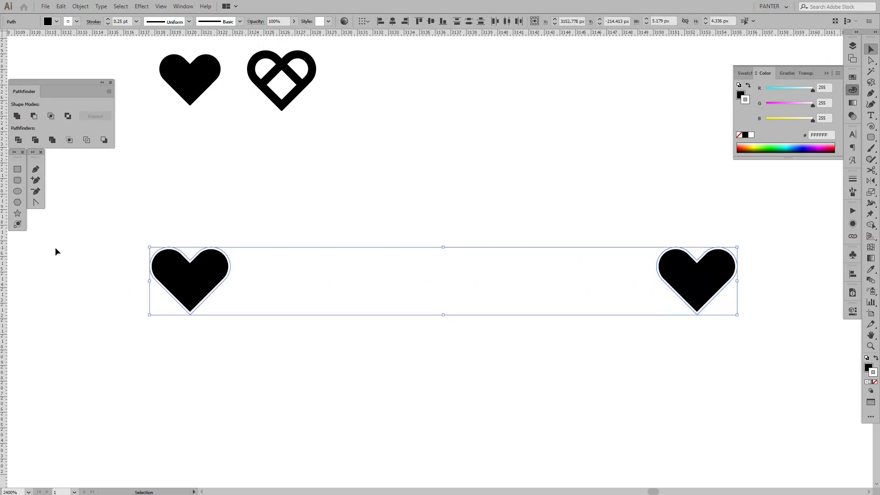
{"action": "left_click_drag", "start_coordinate": [465, 300], "coordinate": [455, 289]}
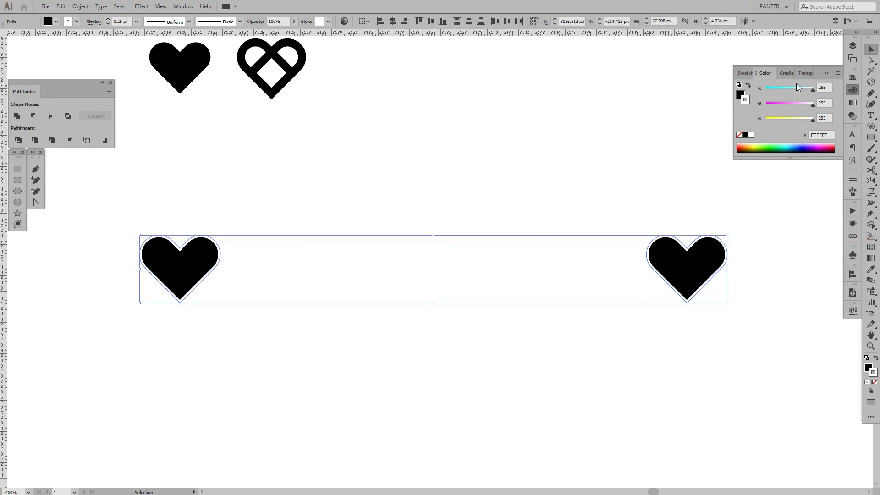
{"action": "left_click", "coordinate": [826, 73]}
{"action": "left_click", "coordinate": [80, 6]}
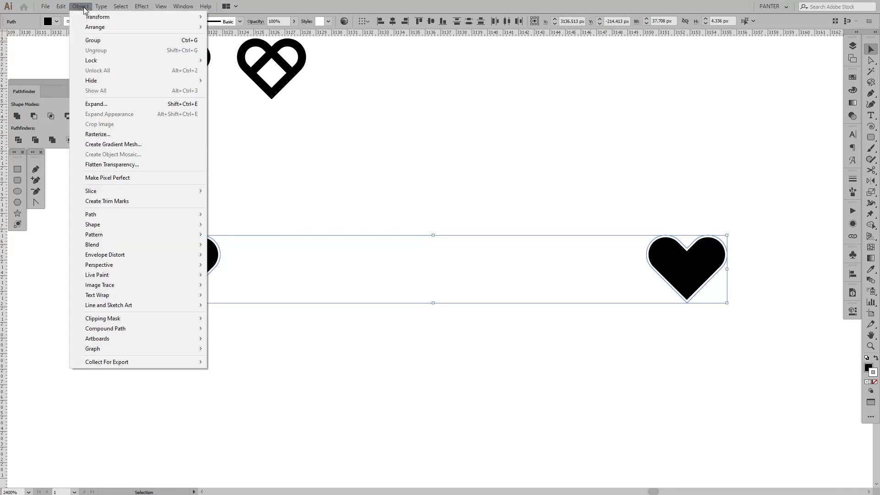
{"action": "mouse_move", "coordinate": [113, 245]}
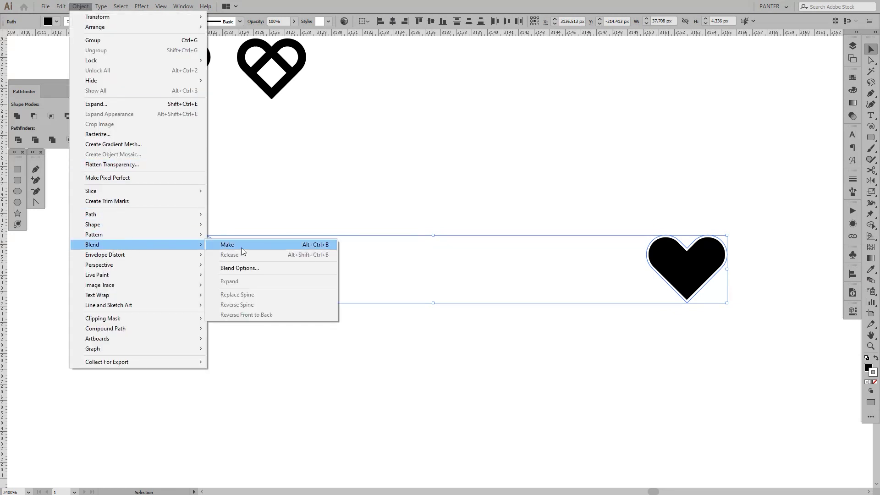
{"action": "left_click", "coordinate": [228, 245]}
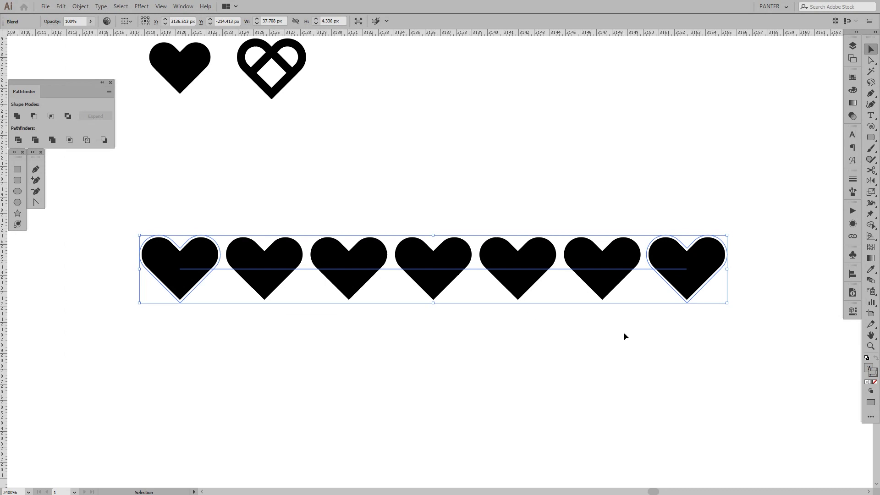
- Set the blend's spacing to Specified Steps with 35 steps
{"action": "double_click", "coordinate": [871, 281]}
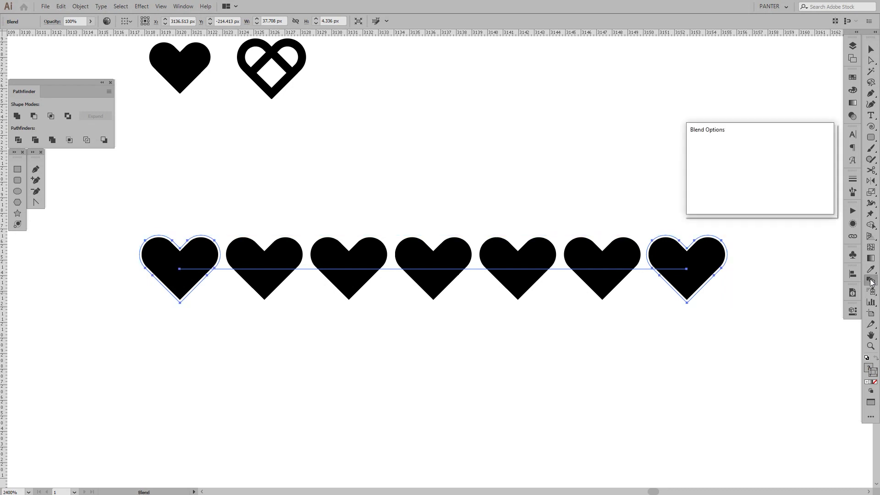
{"action": "left_click", "coordinate": [706, 196]}
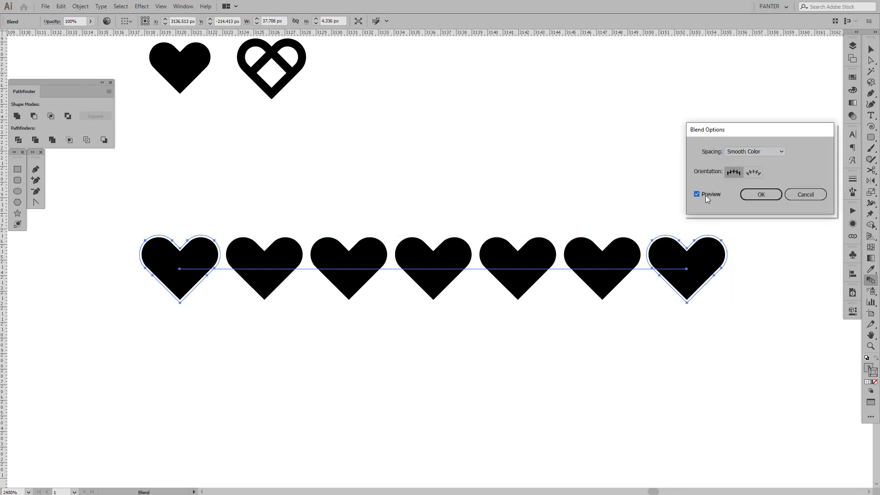
{"action": "left_click", "coordinate": [743, 153]}
{"action": "left_click", "coordinate": [766, 172]}
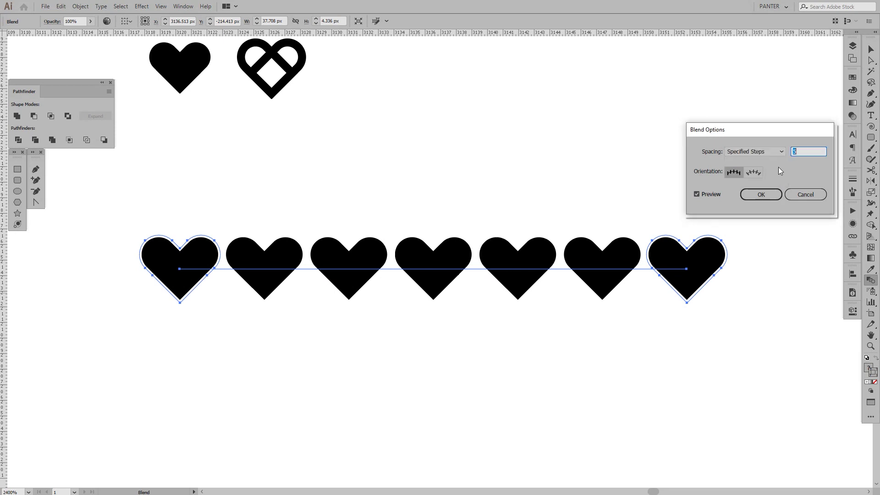
{"action": "key", "text": "Up"}
{"action": "key", "text": "Up"}
{"action": "key", "text": "Up"}
{"action": "key", "text": "Up"}
{"action": "key", "text": "Up"}
{"action": "key", "text": "Up"}
{"action": "key", "text": "Up"}
{"action": "key", "text": "Up"}
{"action": "key", "text": "Up"}
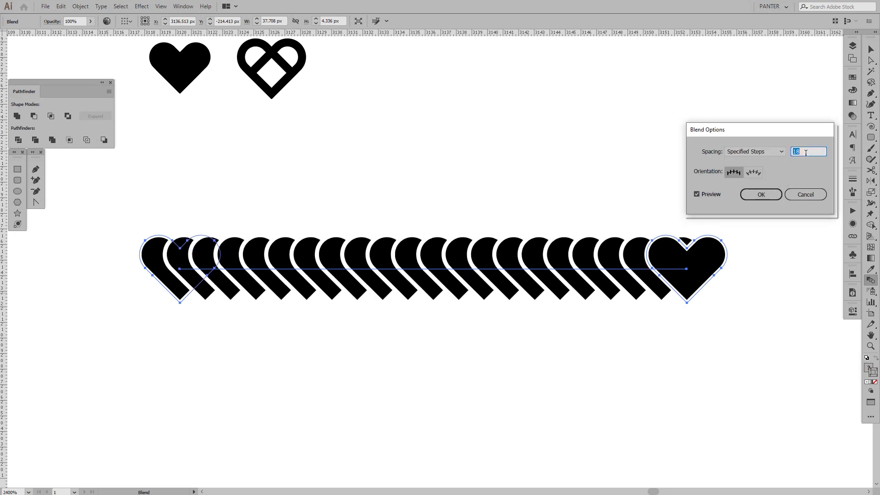
{"action": "key", "text": "Up"}
{"action": "key", "text": "Up"}
{"action": "key", "text": "Up"}
{"action": "key", "text": "Up"}
{"action": "key", "text": "Up"}
{"action": "key", "text": "Up"}
{"action": "key", "text": "Up"}
{"action": "key", "text": "Up"}
{"action": "key", "text": "Up"}
{"action": "key", "text": "Up"}
{"action": "key", "text": "Up"}
{"action": "key", "text": "Up"}
{"action": "key", "text": "Up"}
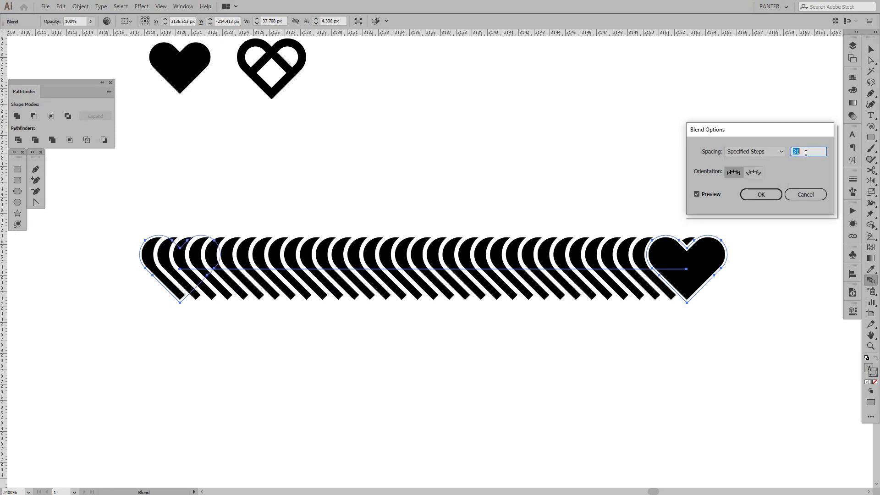
{"action": "key", "text": "Up"}
{"action": "key", "text": "Up"}
{"action": "key", "text": "Up"}
{"action": "key", "text": "Up"}
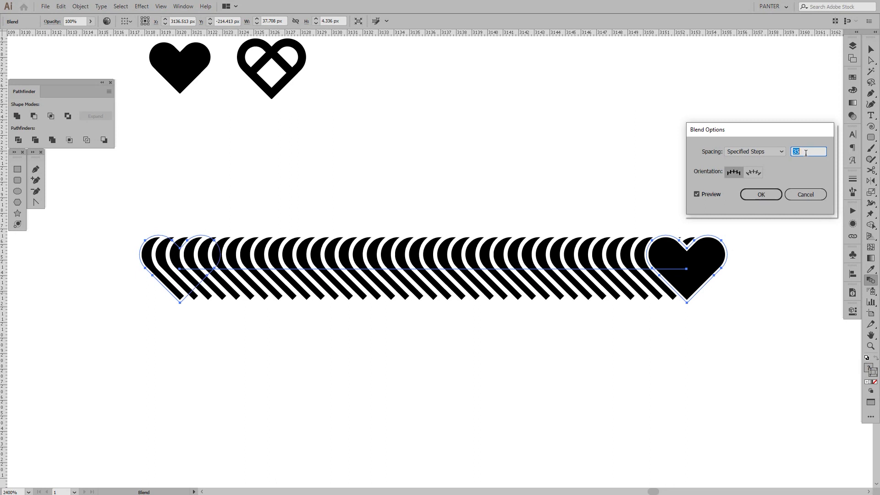
{"action": "left_click", "coordinate": [772, 195]}
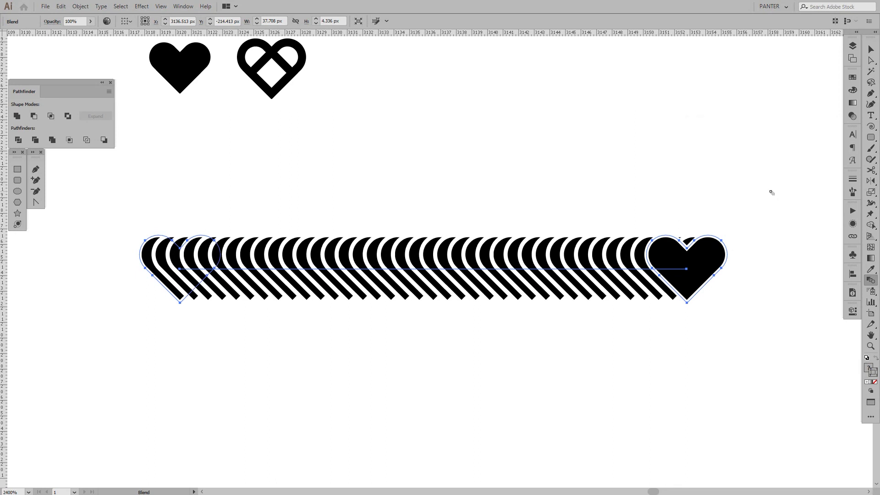
- Isolate the front heart inside the blend to check its stroke weight, and leave isolation mode
{"action": "scroll", "coordinate": [564, 310], "scroll_direction": "down", "scroll_amount": 2}
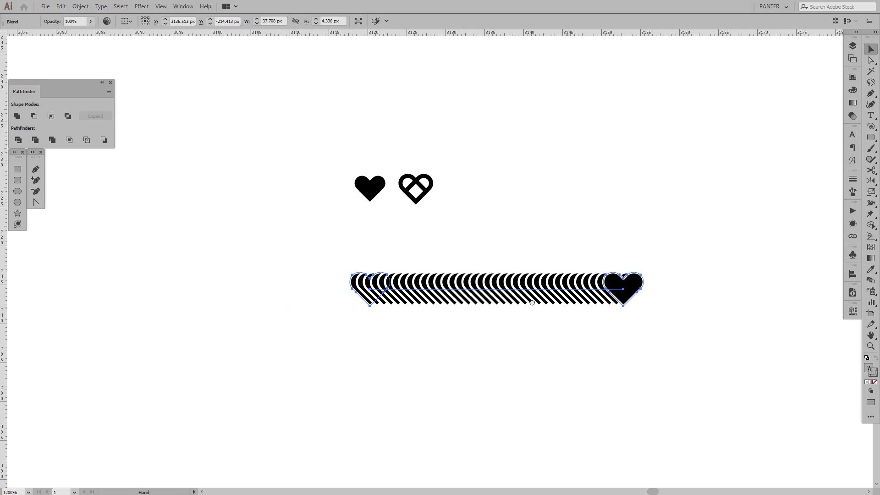
{"action": "left_click_drag", "start_coordinate": [532, 302], "coordinate": [398, 284]}
{"action": "scroll", "coordinate": [397, 271], "scroll_direction": "up", "scroll_amount": 1}
{"action": "left_click_drag", "start_coordinate": [580, 304], "coordinate": [594, 297]}
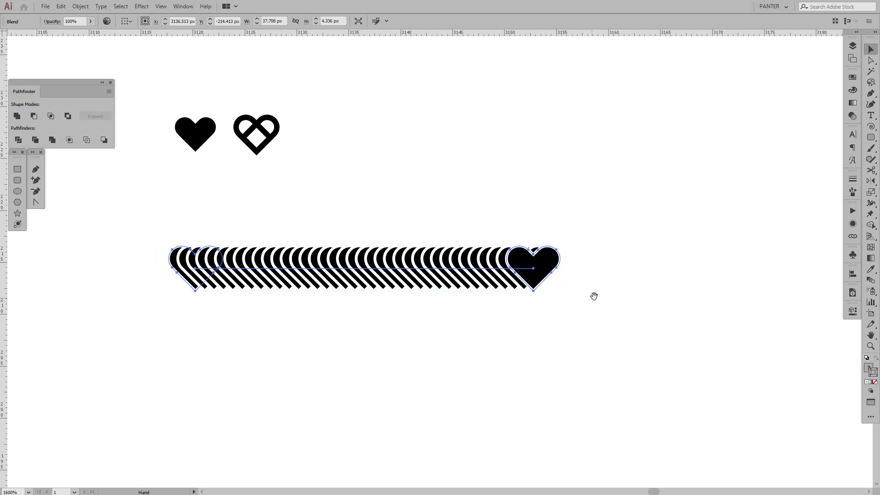
{"action": "double_click", "coordinate": [537, 277]}
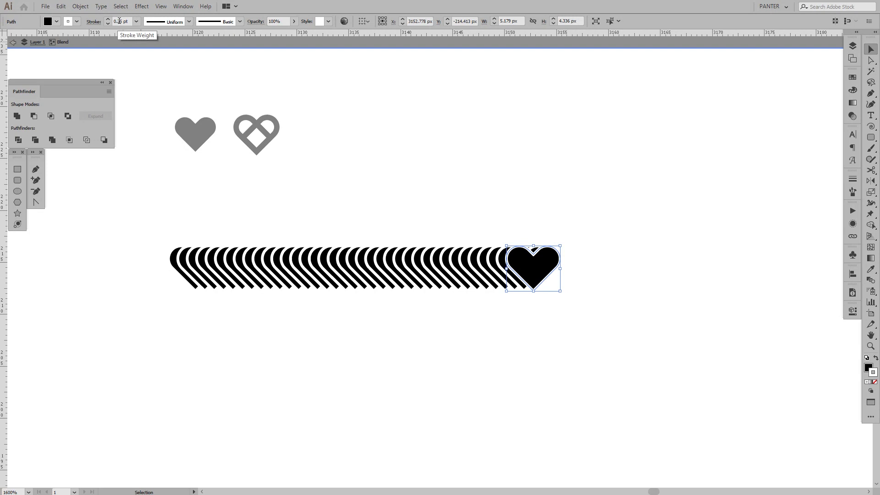
{"action": "double_click", "coordinate": [511, 149]}
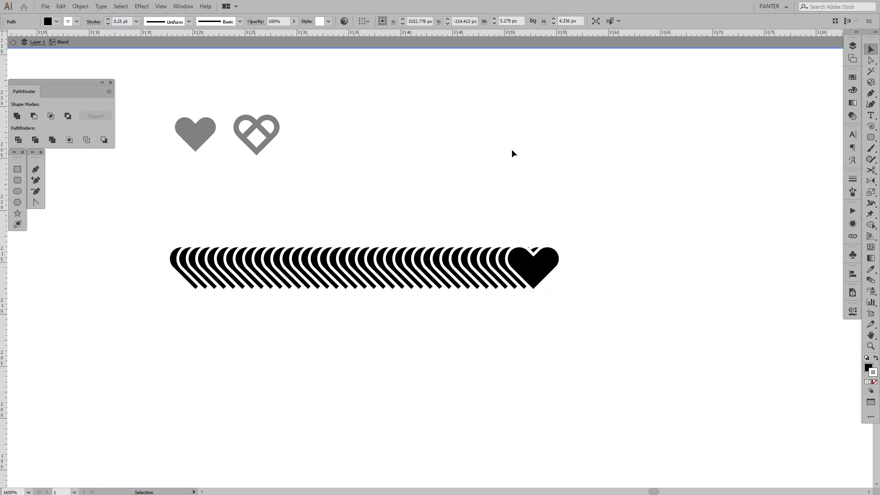
- Enlarge the heart blend proportionally to about 82.3 × 9.5 px and place it about 9 px lower
{"action": "scroll", "coordinate": [513, 197], "scroll_direction": "down", "scroll_amount": 2}
{"action": "left_click_drag", "start_coordinate": [330, 204], "coordinate": [674, 281]}
{"action": "left_click_drag", "start_coordinate": [641, 257], "coordinate": [653, 306]}
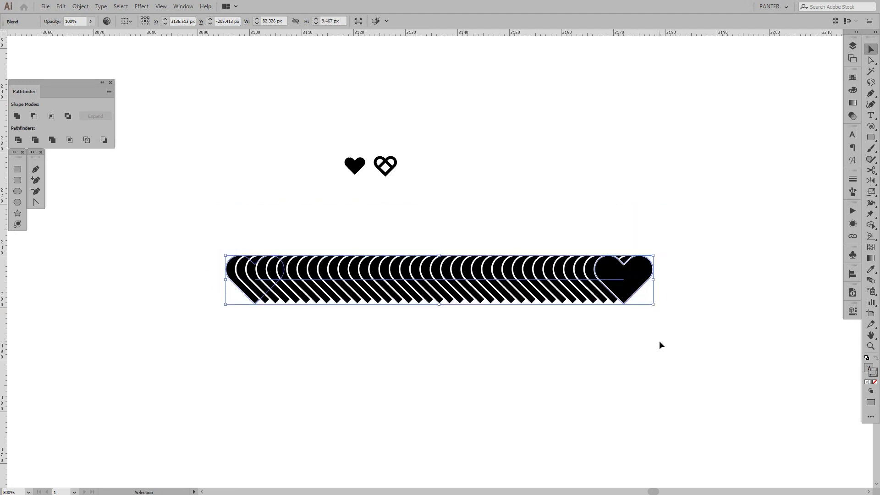
- Deselect the heart blend and set the drawing colours to no fill with a black stroke
{"action": "left_click", "coordinate": [659, 340]}
{"action": "scroll", "coordinate": [573, 325], "scroll_direction": "down", "scroll_amount": 1}
{"action": "left_click_drag", "start_coordinate": [584, 334], "coordinate": [574, 314]}
{"action": "scroll", "coordinate": [574, 314], "scroll_direction": "up", "scroll_amount": 2}
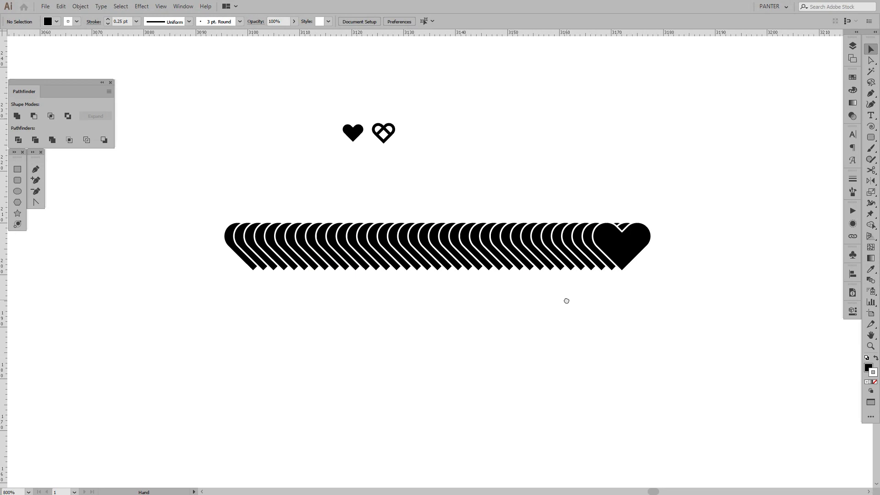
{"action": "scroll", "coordinate": [591, 283], "scroll_direction": "down", "scroll_amount": 2}
{"action": "left_click_drag", "start_coordinate": [591, 283], "coordinate": [555, 208]}
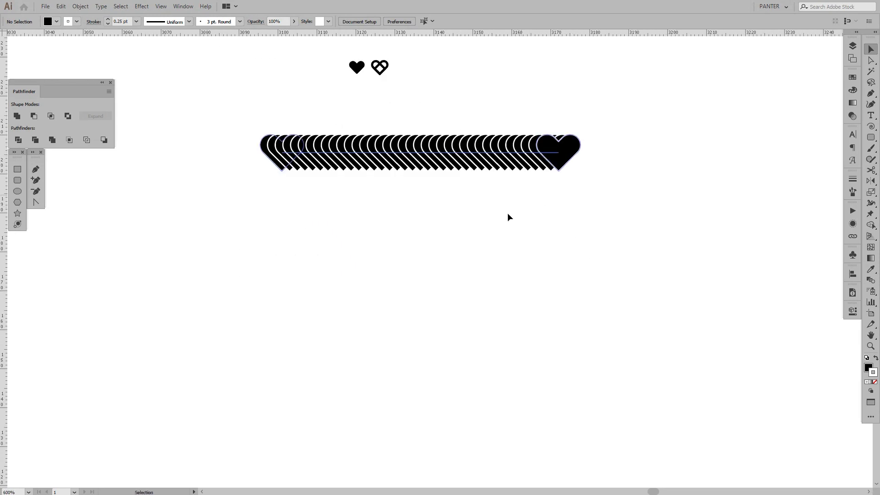
{"action": "scroll", "coordinate": [394, 266], "scroll_direction": "up", "scroll_amount": 1}
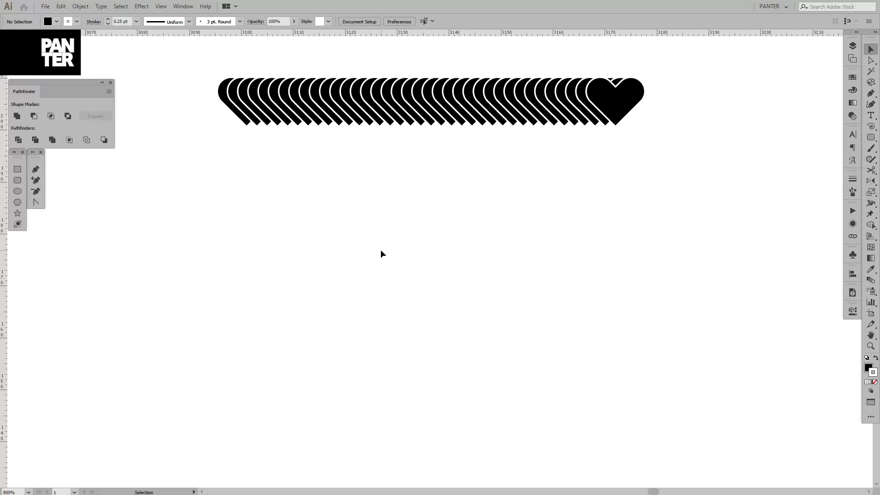
{"action": "scroll", "coordinate": [381, 250], "scroll_direction": "down", "scroll_amount": 3}
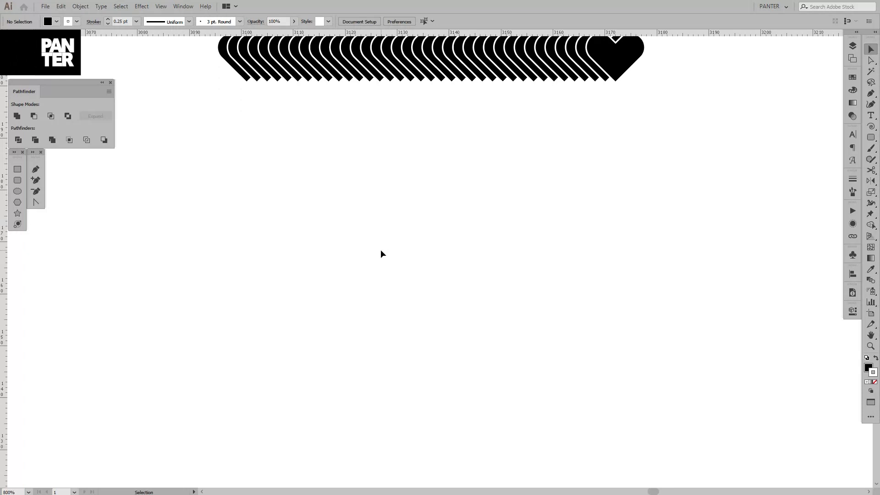
{"action": "scroll", "coordinate": [380, 254], "scroll_direction": "down", "scroll_amount": 2}
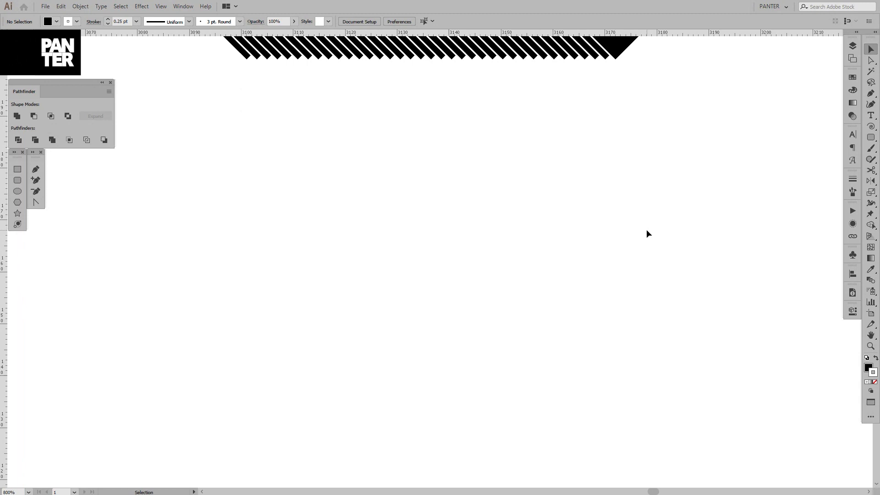
{"action": "left_click", "coordinate": [875, 359]}
{"action": "left_click", "coordinate": [872, 369]}
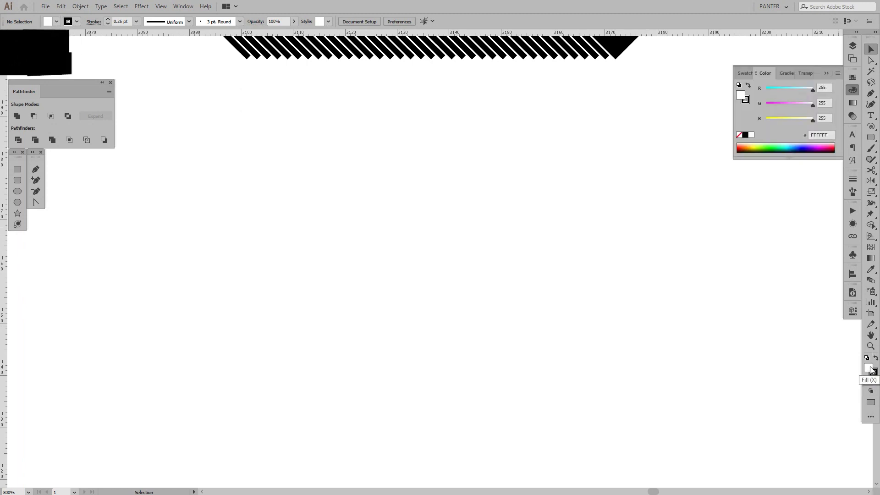
{"action": "left_click", "coordinate": [875, 382]}
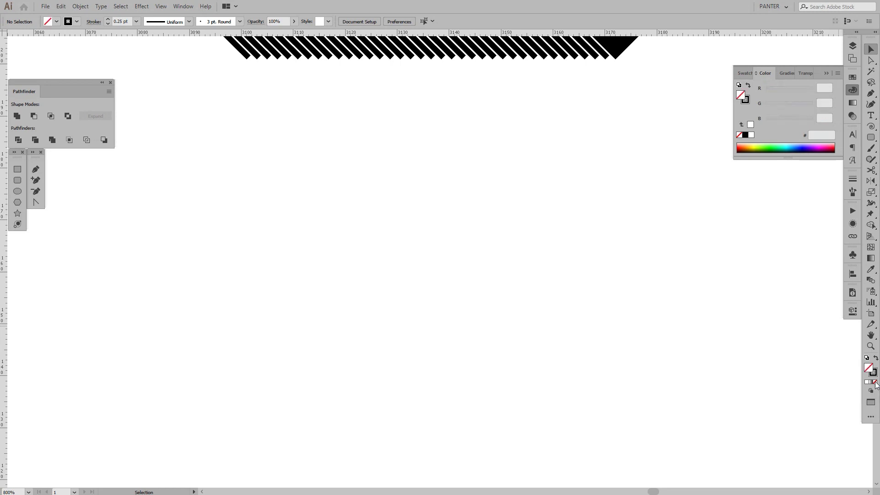
{"action": "left_click", "coordinate": [828, 74]}
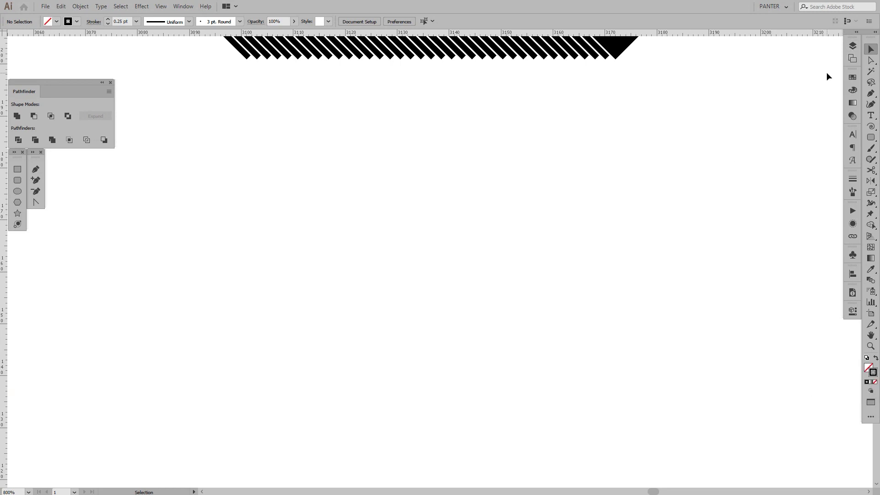
- With the Pen tool, draw the slightly curved stem of an R about 49 px tall below the heart blend
{"action": "left_click", "coordinate": [872, 96]}
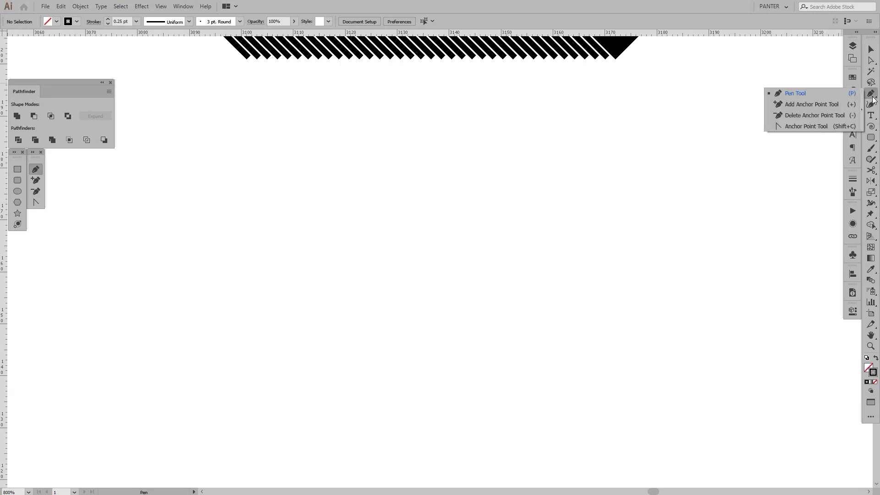
{"action": "left_click", "coordinate": [826, 93]}
{"action": "left_click_drag", "start_coordinate": [350, 367], "coordinate": [357, 349]}
{"action": "left_click", "coordinate": [362, 372]}
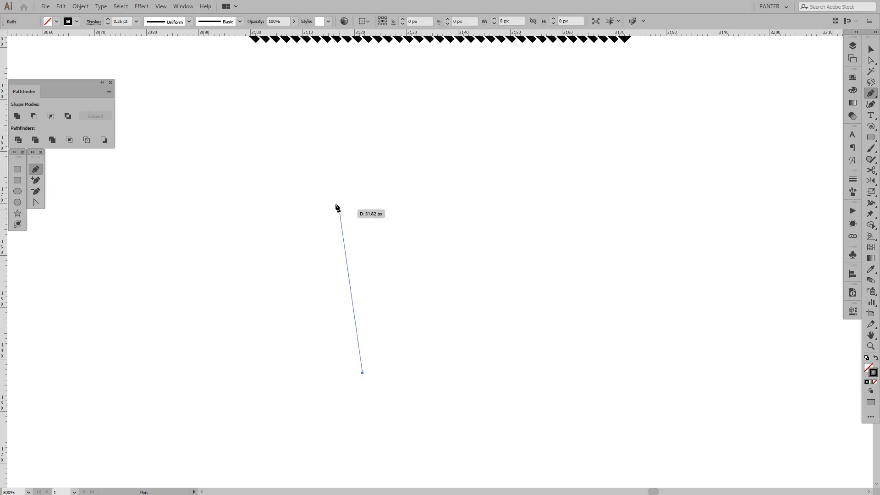
{"action": "left_click_drag", "start_coordinate": [330, 122], "coordinate": [424, 140]}
- Continue the path from the stem's upper end with the R's rounded bowl, ending just beside the middle of the stem
{"action": "key", "text": "alt"}
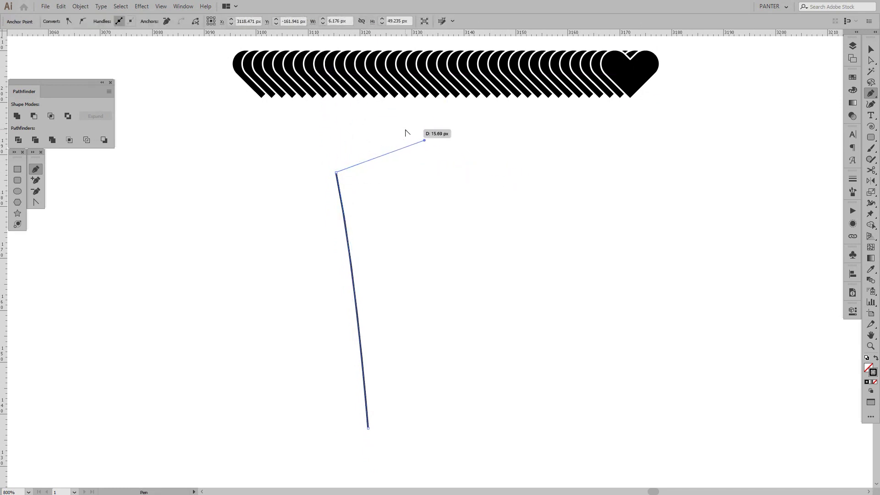
{"action": "mouse_move", "coordinate": [425, 142]}
{"action": "left_mouse_down"}
{"action": "mouse_move", "coordinate": [402, 141]}
{"action": "mouse_move", "coordinate": [437, 142]}
{"action": "left_mouse_up"}
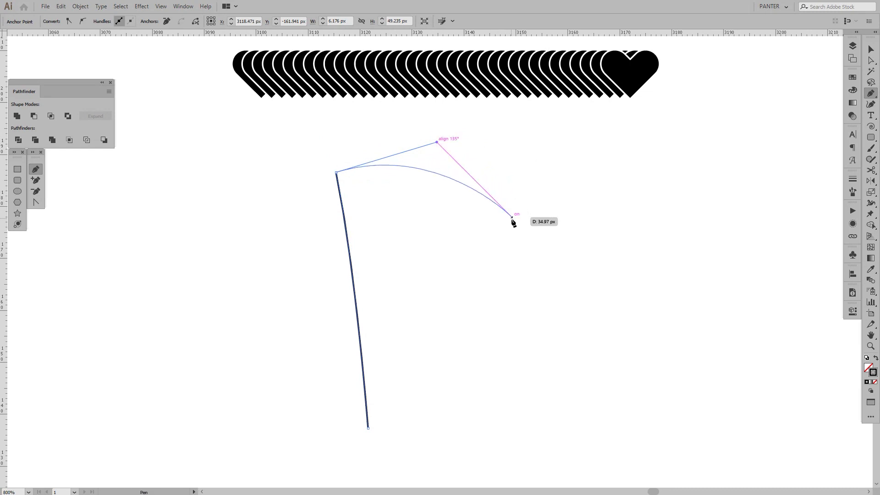
{"action": "left_click_drag", "start_coordinate": [496, 201], "coordinate": [508, 246]}
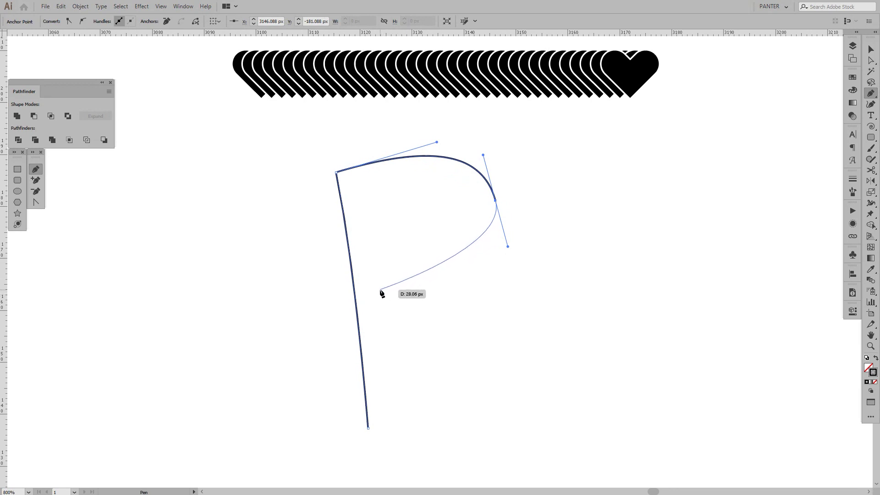
{"action": "left_click_drag", "start_coordinate": [374, 291], "coordinate": [283, 301]}
{"action": "key", "text": "space"}
{"action": "left_click_drag", "start_coordinate": [393, 310], "coordinate": [376, 236]}
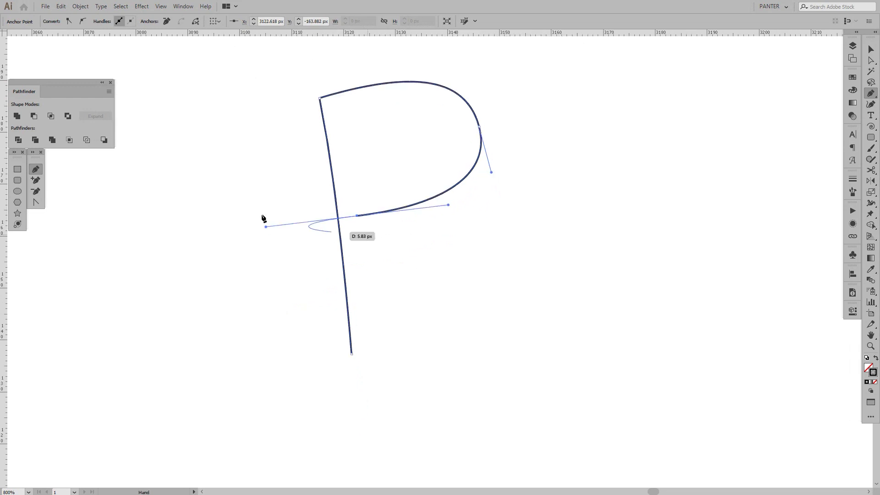
- Extend the path from the bowl's inner corner with the R's curved leg, ending level with the foot of the stem
{"action": "left_click_drag", "start_coordinate": [265, 227], "coordinate": [489, 222]}
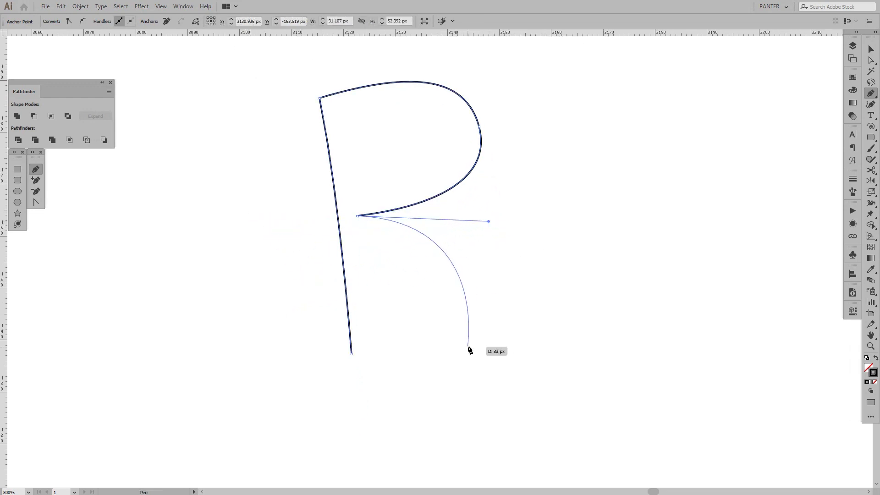
{"action": "left_click_drag", "start_coordinate": [506, 354], "coordinate": [502, 442]}
{"action": "left_click_drag", "start_coordinate": [501, 442], "coordinate": [507, 377]}
- Reshape the R's leg by adjusting its upper curve handle and moving its end point outward and slightly up, and deselect the path
{"action": "key", "text": "a"}
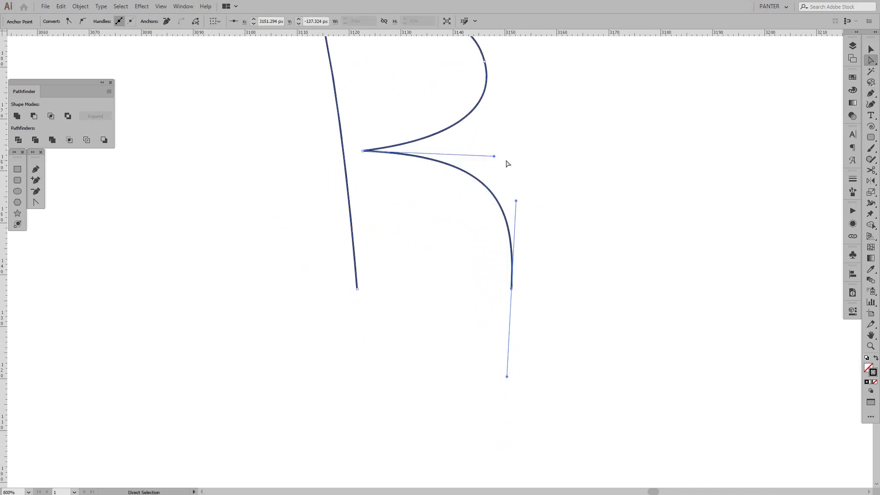
{"action": "mouse_move", "coordinate": [494, 157]}
{"action": "left_mouse_down"}
{"action": "mouse_move", "coordinate": [501, 137]}
{"action": "mouse_move", "coordinate": [465, 151]}
{"action": "mouse_move", "coordinate": [486, 152]}
{"action": "left_mouse_up"}
{"action": "left_click_drag", "start_coordinate": [513, 288], "coordinate": [533, 280]}
{"action": "left_click", "coordinate": [582, 171]}
{"action": "scroll", "coordinate": [586, 165], "scroll_direction": "down", "scroll_amount": 2}
{"action": "left_click_drag", "start_coordinate": [582, 152], "coordinate": [558, 219]}
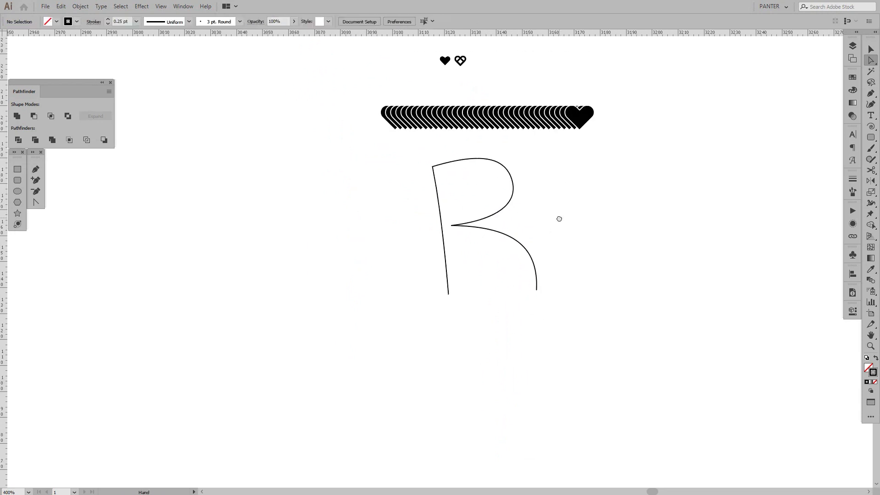
{"action": "scroll", "coordinate": [547, 189], "scroll_direction": "up", "scroll_amount": 1}
{"action": "key", "text": "v"}
{"action": "scroll", "coordinate": [585, 210], "scroll_direction": "up", "scroll_amount": 1}
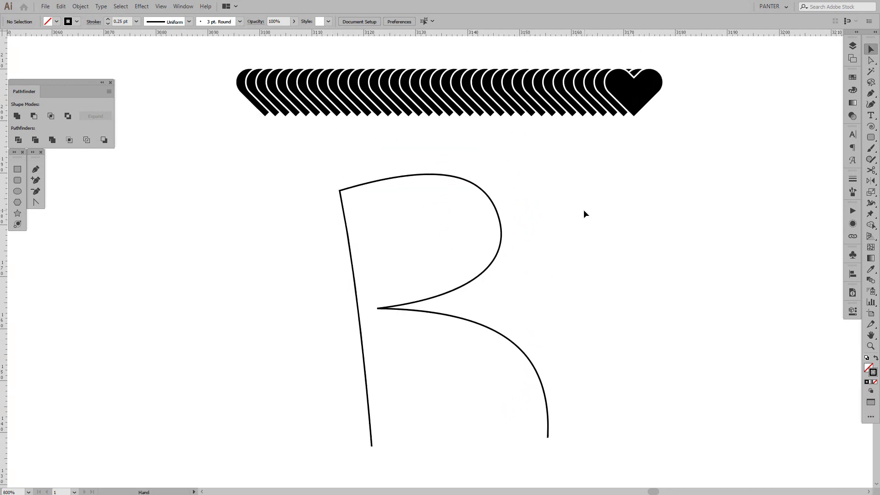
- Select the heart blend together with the R path, replace the blend's spine with that path, and deselect the result
{"action": "left_click_drag", "start_coordinate": [564, 188], "coordinate": [516, 211]}
{"action": "left_click_drag", "start_coordinate": [560, 297], "coordinate": [277, 108]}
{"action": "left_click", "coordinate": [81, 7]}
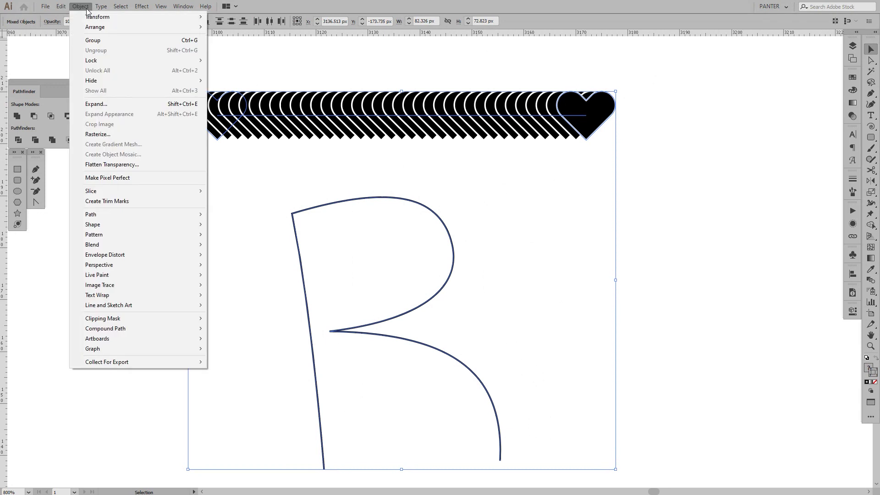
{"action": "mouse_move", "coordinate": [112, 247]}
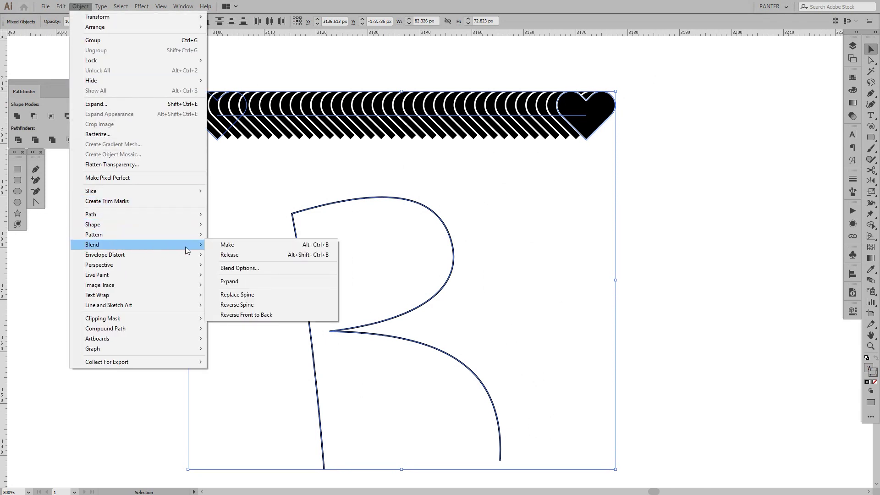
{"action": "left_click", "coordinate": [258, 296]}
{"action": "left_click_drag", "start_coordinate": [579, 288], "coordinate": [577, 230]}
{"action": "left_click", "coordinate": [577, 230]}
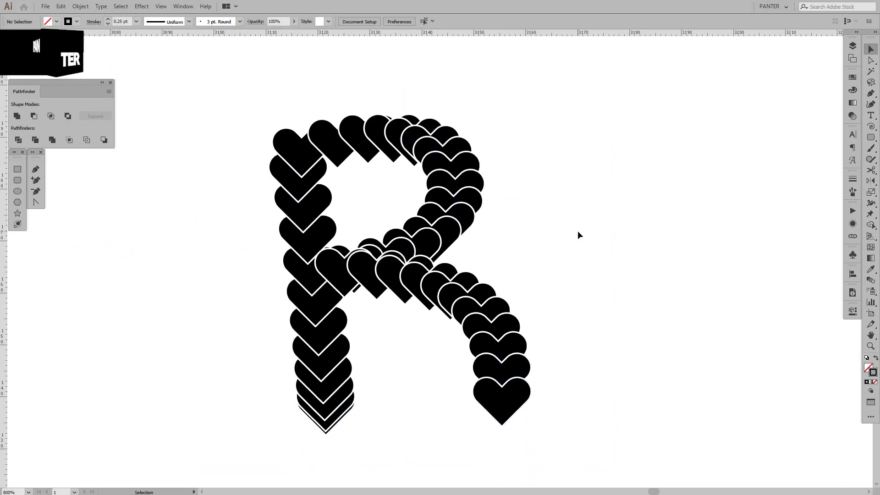
{"action": "left_click_drag", "start_coordinate": [578, 235], "coordinate": [587, 227]}
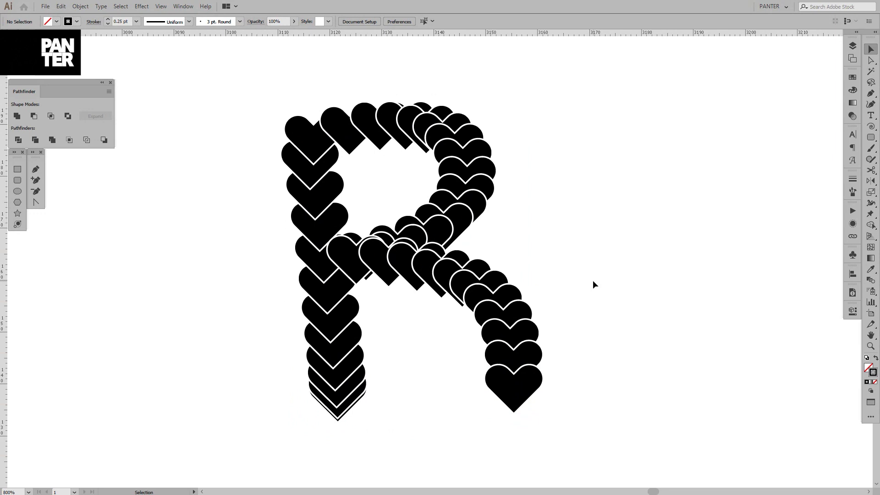
- Set the R-shaped heart blend to 110 specified steps with the preview on, and deselect it
{"action": "left_click_drag", "start_coordinate": [612, 365], "coordinate": [390, 200]}
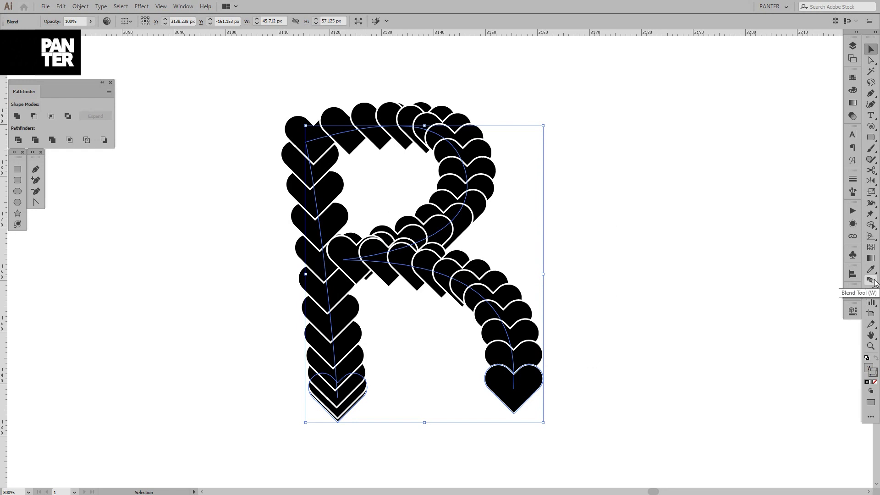
{"action": "double_click", "coordinate": [874, 283]}
{"action": "left_click", "coordinate": [706, 194]}
{"action": "double_click", "coordinate": [815, 151]}
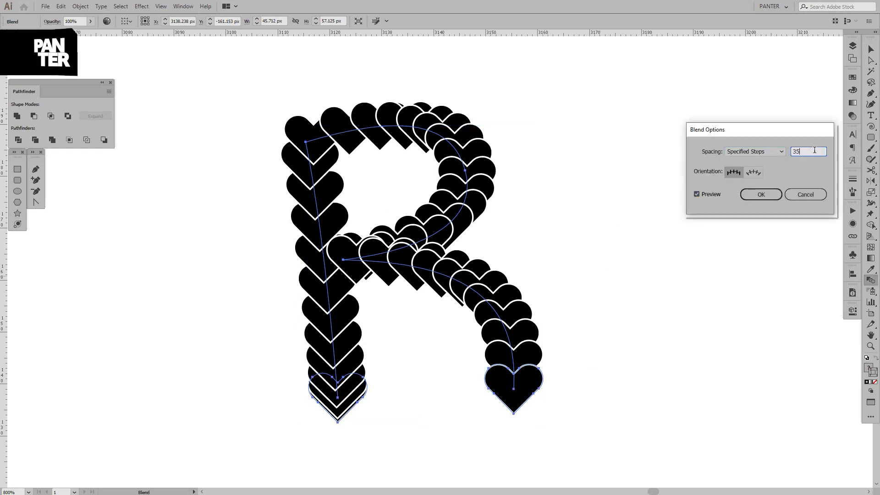
{"action": "type", "text": "42"}
{"action": "key", "text": "Up"}
{"action": "key", "text": "Up"}
{"action": "key", "text": "Up"}
{"action": "key", "text": "Up"}
{"action": "key", "text": "Up"}
{"action": "key", "text": "Up"}
{"action": "key", "text": "Up"}
{"action": "key", "text": "Up"}
{"action": "key", "text": "Up"}
{"action": "key", "text": "Up"}
{"action": "key", "text": "Up"}
{"action": "key", "text": "Up"}
{"action": "key", "text": "Up"}
{"action": "key", "text": "Up"}
{"action": "key", "text": "Up"}
{"action": "key", "text": "Up"}
{"action": "key", "text": "Up"}
{"action": "key", "text": "Up"}
{"action": "key", "text": "Up"}
{"action": "key", "text": "Up"}
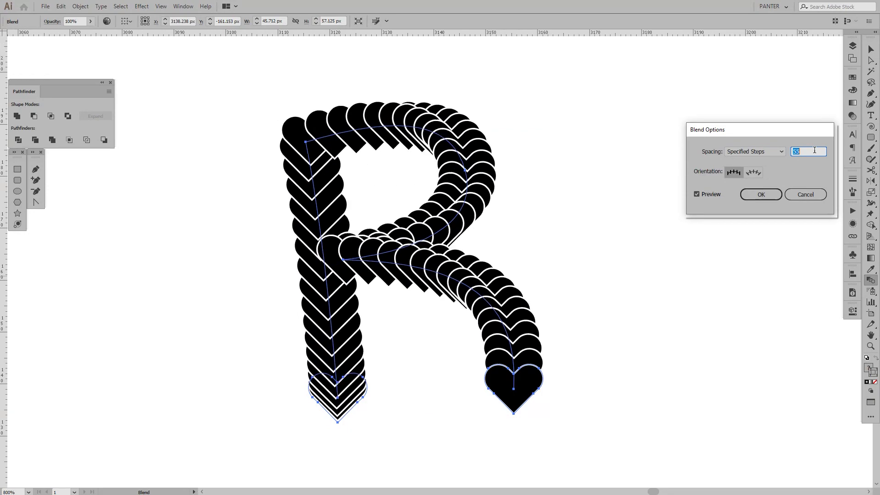
{"action": "key", "text": "Up"}
{"action": "key", "text": "Up"}
{"action": "key", "text": "Up"}
{"action": "key", "text": "Up"}
{"action": "key", "text": "Up"}
{"action": "key", "text": "Up"}
{"action": "key", "text": "Up"}
{"action": "key", "text": "Up"}
{"action": "key", "text": "Up"}
{"action": "key", "text": "Up"}
{"action": "key", "text": "Up"}
{"action": "key", "text": "Up"}
{"action": "key", "text": "Up"}
{"action": "key", "text": "Up"}
{"action": "key", "text": "Up"}
{"action": "key", "text": "Up"}
{"action": "key", "text": "Up"}
{"action": "key", "text": "Up"}
{"action": "key", "text": "Up"}
{"action": "key", "text": "Up"}
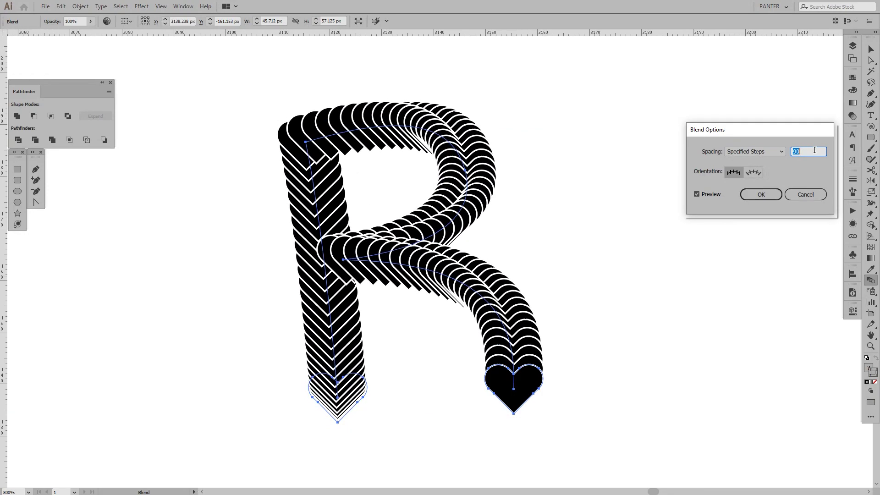
{"action": "key", "text": "Up"}
{"action": "key", "text": "Up"}
{"action": "key", "text": "Up"}
{"action": "key", "text": "Up"}
{"action": "key", "text": "Up"}
{"action": "key", "text": "Up"}
{"action": "key", "text": "Up"}
{"action": "key", "text": "Up"}
{"action": "key", "text": "Up"}
{"action": "key", "text": "Up"}
{"action": "key", "text": "Up"}
{"action": "key", "text": "Up"}
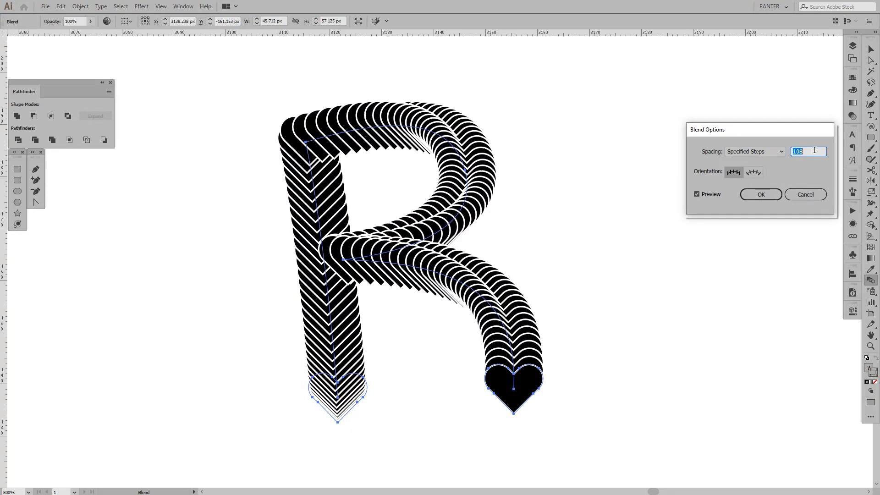
{"action": "key", "text": "Up"}
{"action": "key", "text": "Up"}
{"action": "key", "text": "Up"}
{"action": "key", "text": "Up"}
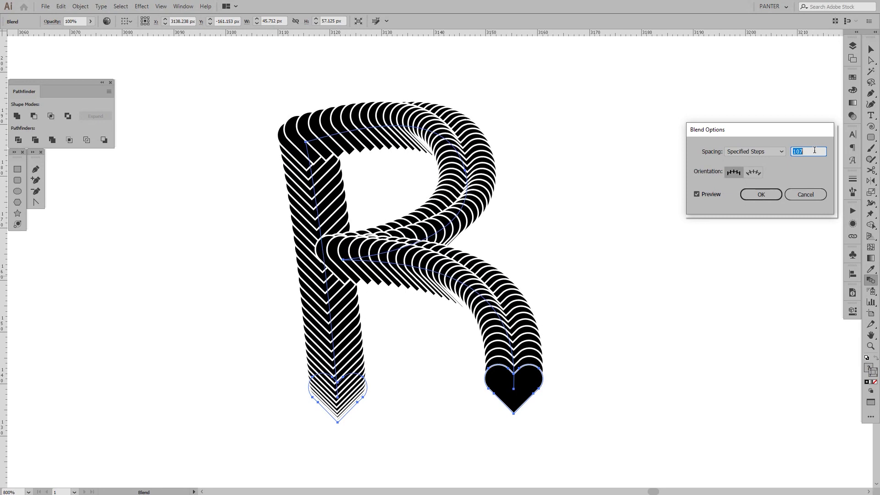
{"action": "key", "text": "Down"}
{"action": "key", "text": "Down"}
{"action": "key", "text": "Down"}
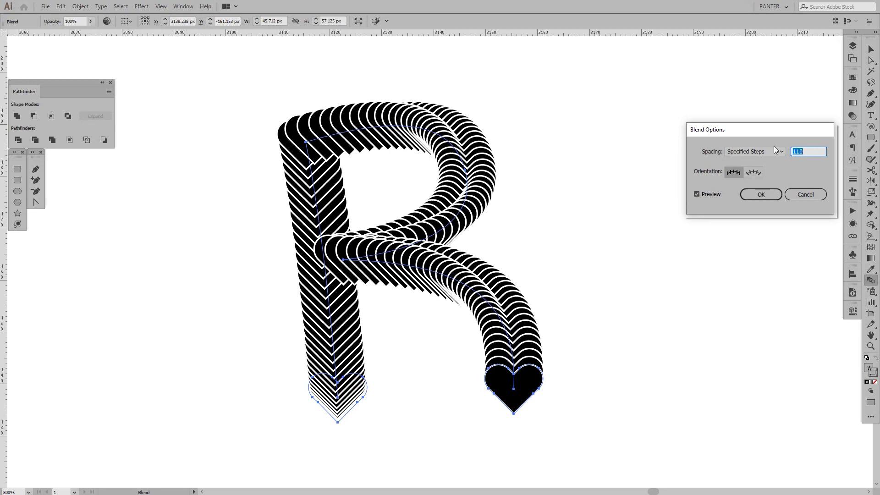
{"action": "left_click", "coordinate": [760, 195]}
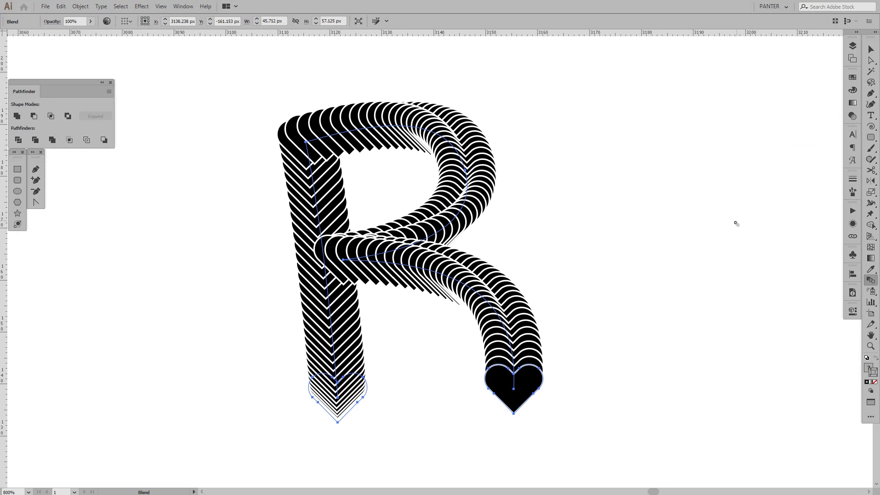
{"action": "key", "text": "v"}
{"action": "left_click", "coordinate": [587, 297]}
{"action": "left_click_drag", "start_coordinate": [587, 299], "coordinate": [579, 264]}
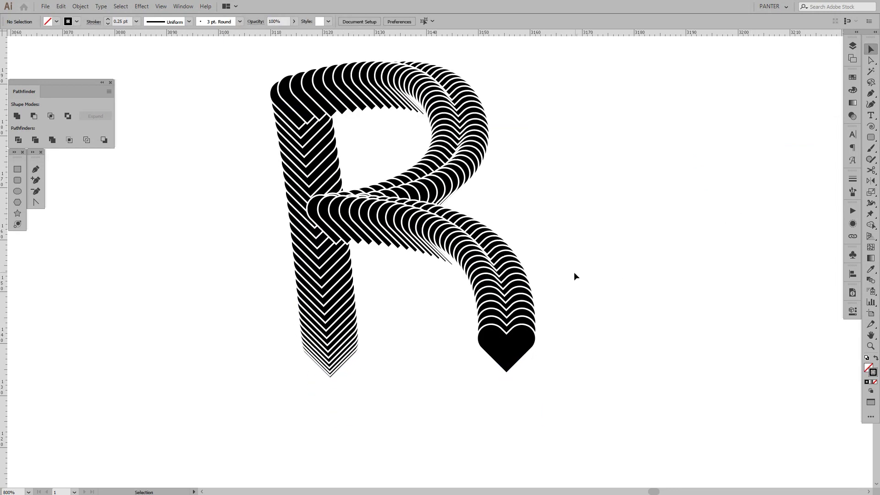
- Try to reshape the blend's spine along the R's leg by shifting it about 3 px inward, and undo the change
{"action": "key", "text": "a"}
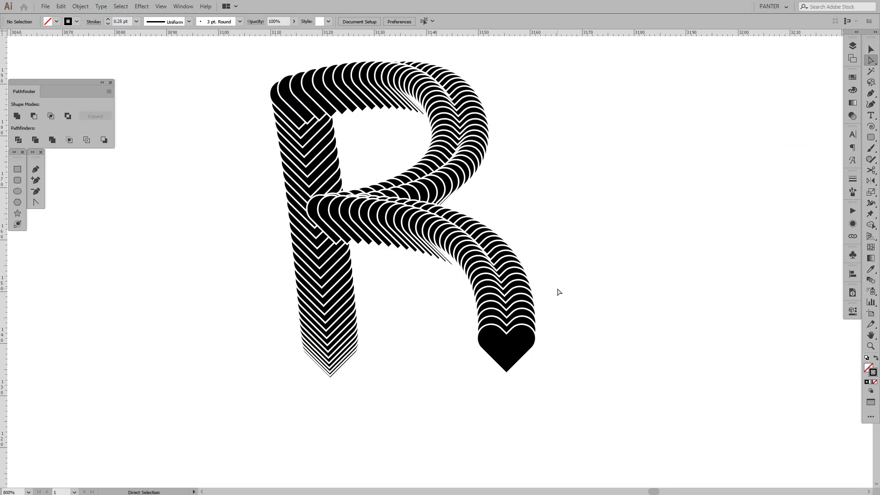
{"action": "left_click", "coordinate": [505, 298]}
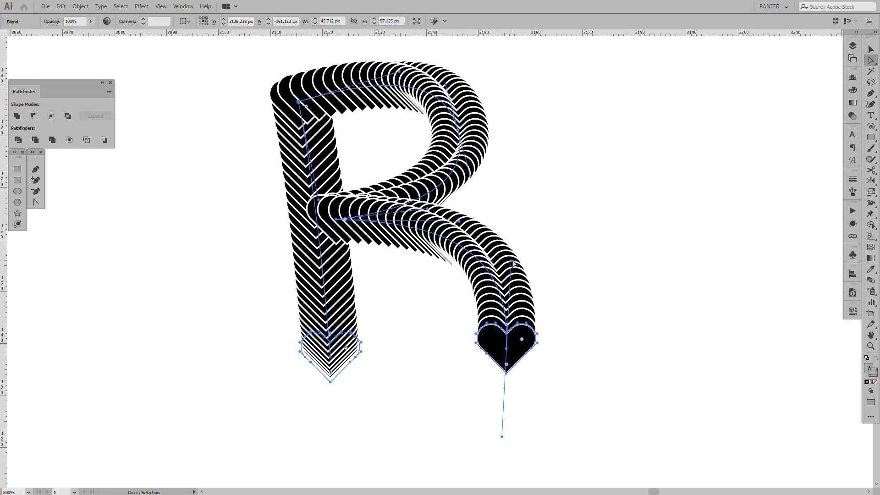
{"action": "left_click_drag", "start_coordinate": [512, 261], "coordinate": [497, 261]}
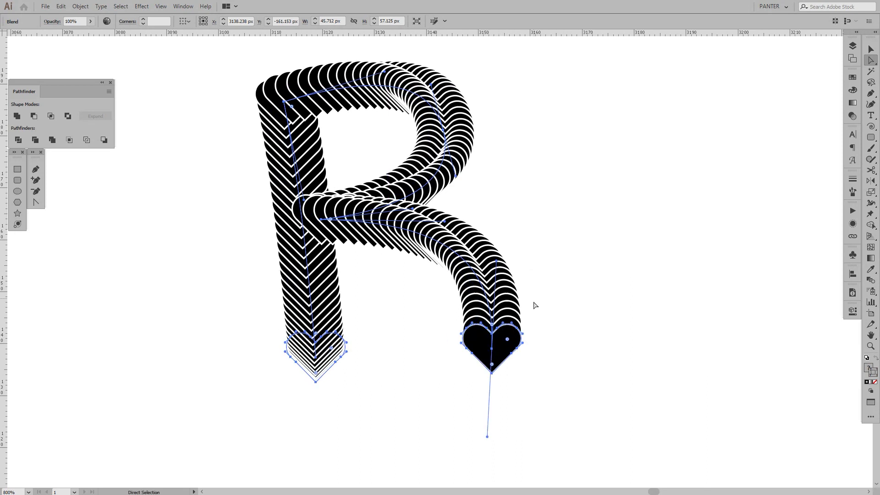
{"action": "key", "text": "ctrl+z"}
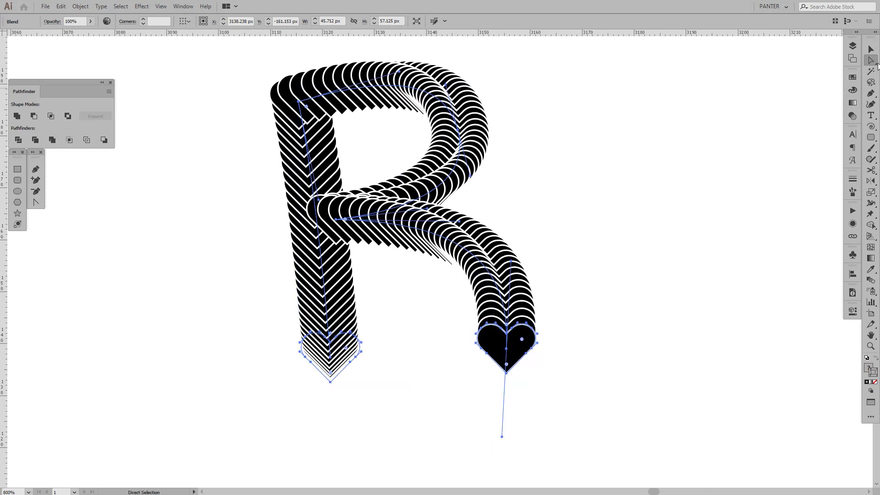
- Swing the curve handle at the end of the R's leg downward and inward so the leg finishes in an outward flick
{"action": "left_click", "coordinate": [506, 349]}
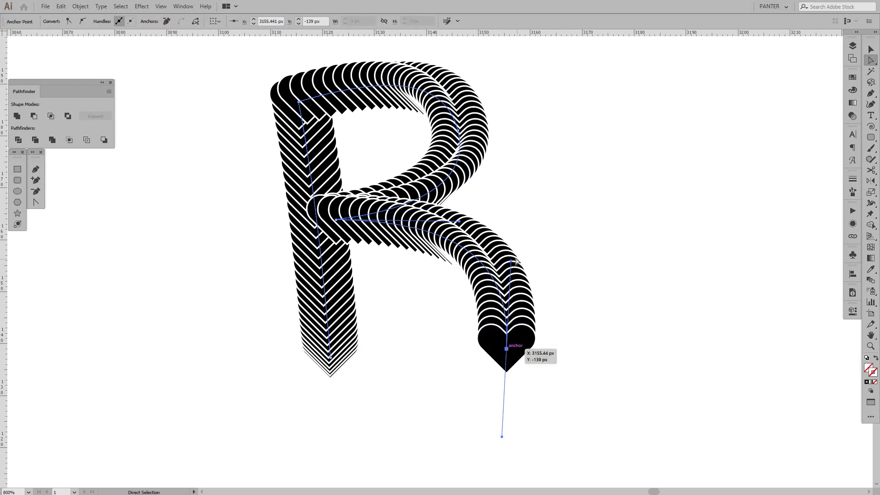
{"action": "left_click_drag", "start_coordinate": [511, 260], "coordinate": [406, 391]}
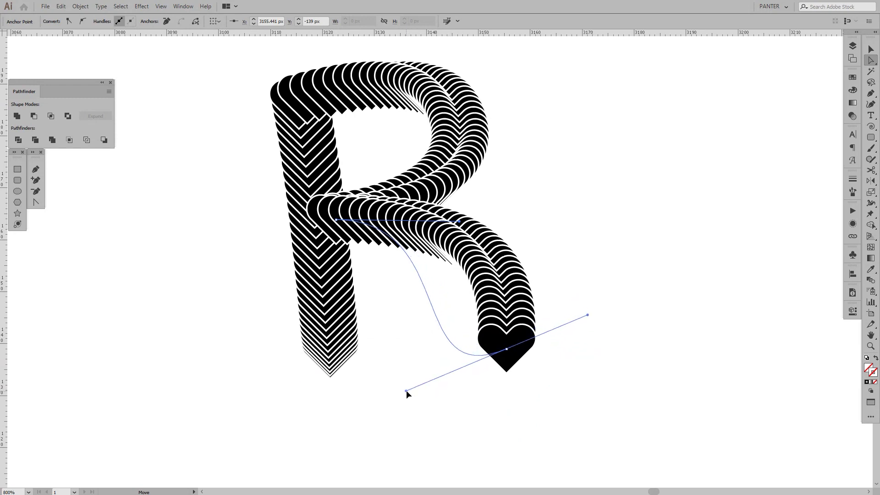
{"action": "left_click", "coordinate": [508, 352]}
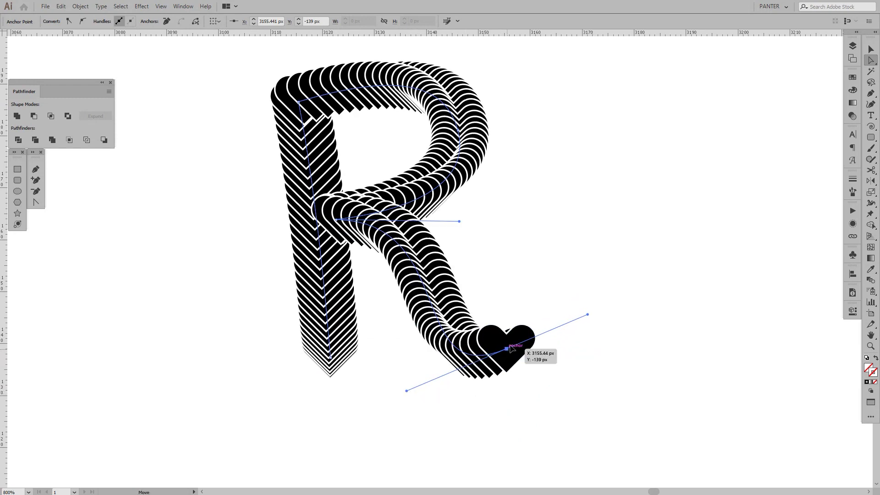
- Move the leg's end point about 4 px outward and slightly up, extend the leg's upper curve handle outward, and deselect the spine
{"action": "left_click_drag", "start_coordinate": [511, 350], "coordinate": [557, 308]}
{"action": "left_click_drag", "start_coordinate": [460, 222], "coordinate": [503, 200]}
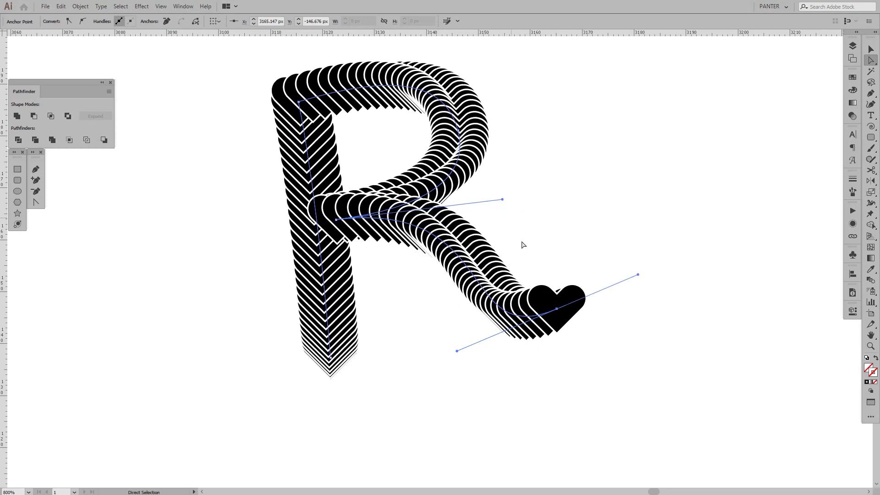
{"action": "left_click", "coordinate": [558, 310]}
{"action": "left_click_drag", "start_coordinate": [558, 311], "coordinate": [528, 349]}
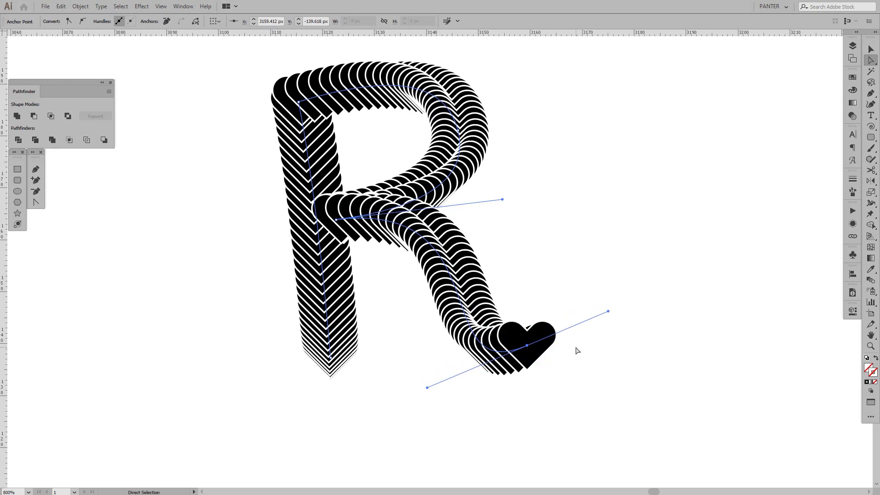
{"action": "key", "text": "v"}
{"action": "left_click", "coordinate": [607, 280]}
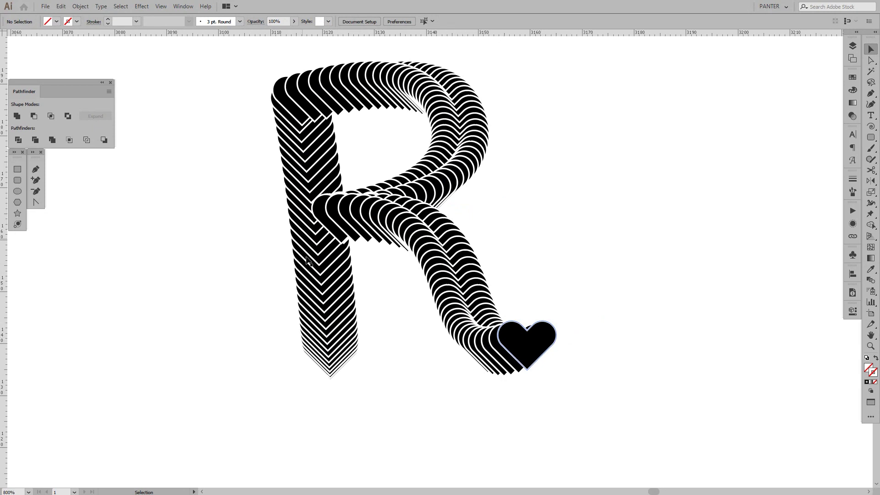
- Try to pull the blend's end heart away from the R's leg, undo the move, and deselect it
{"action": "mouse_move", "coordinate": [525, 304]}
{"action": "left_mouse_down"}
{"action": "mouse_move", "coordinate": [496, 279]}
{"action": "mouse_move", "coordinate": [527, 294]}
{"action": "left_mouse_up"}
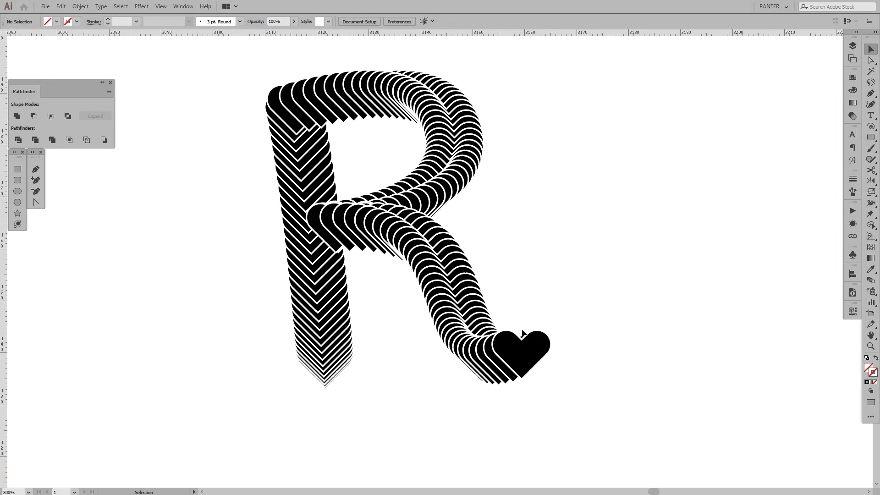
{"action": "double_click", "coordinate": [536, 351]}
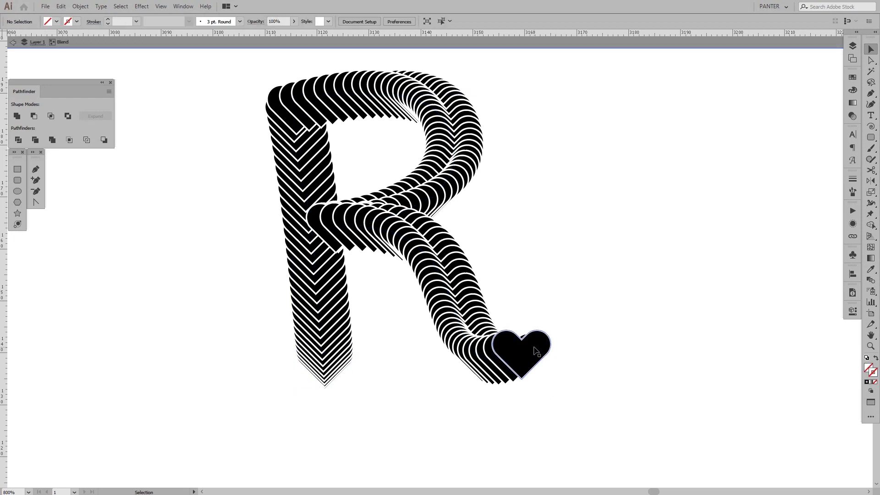
{"action": "left_click_drag", "start_coordinate": [536, 351], "coordinate": [644, 202]}
{"action": "key", "text": "ctrl+z"}
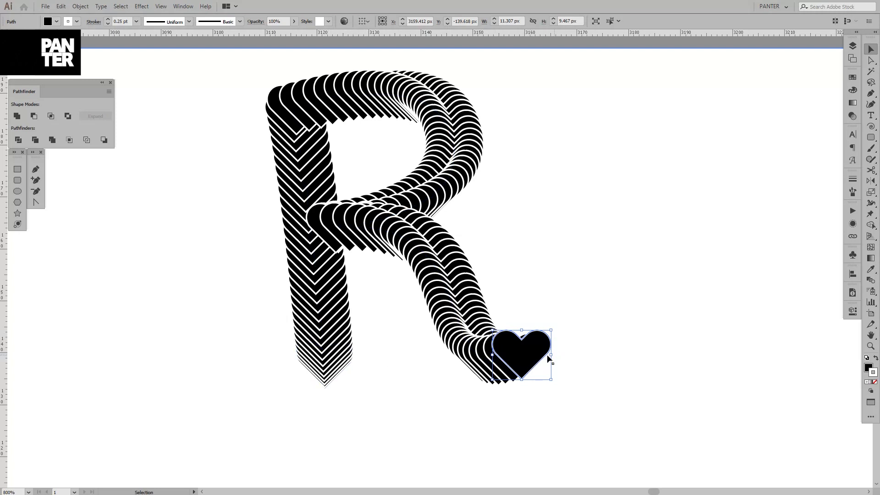
{"action": "left_click", "coordinate": [600, 250]}
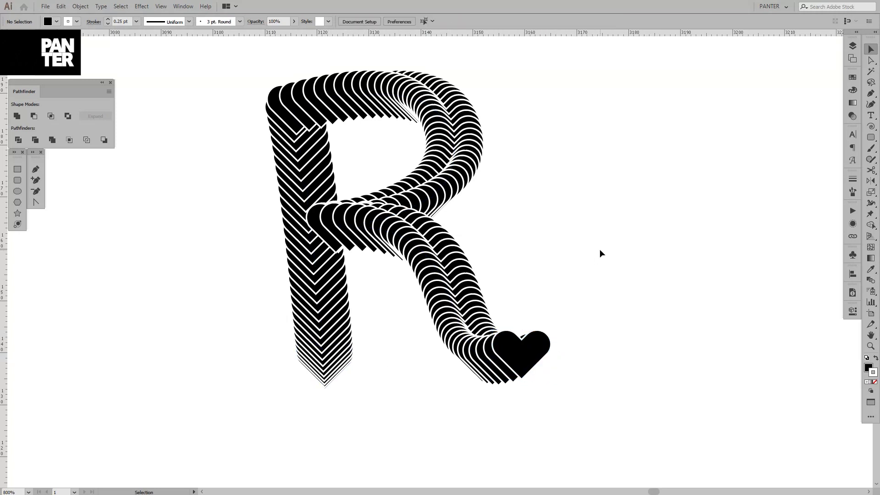
- Isolate the heart blend and enlarge its end heart proportionally about its centre to about 25.4 by 21.3 px
{"action": "left_click", "coordinate": [533, 349]}
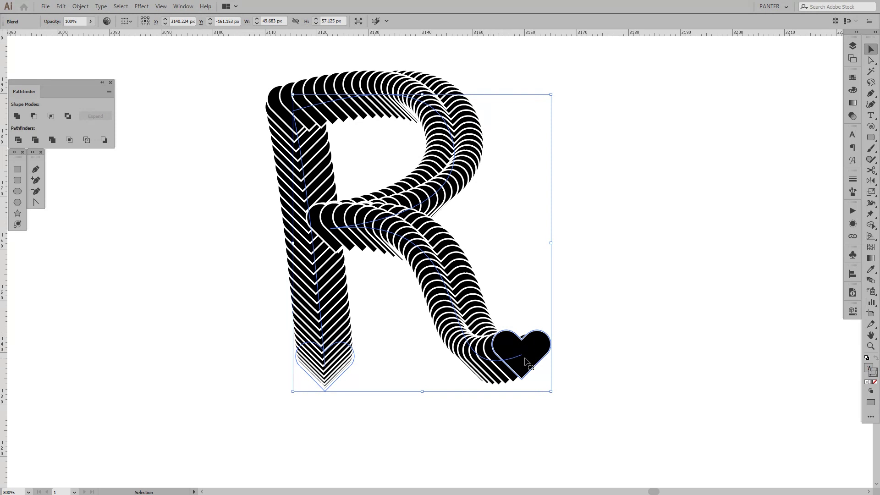
{"action": "double_click", "coordinate": [533, 354]}
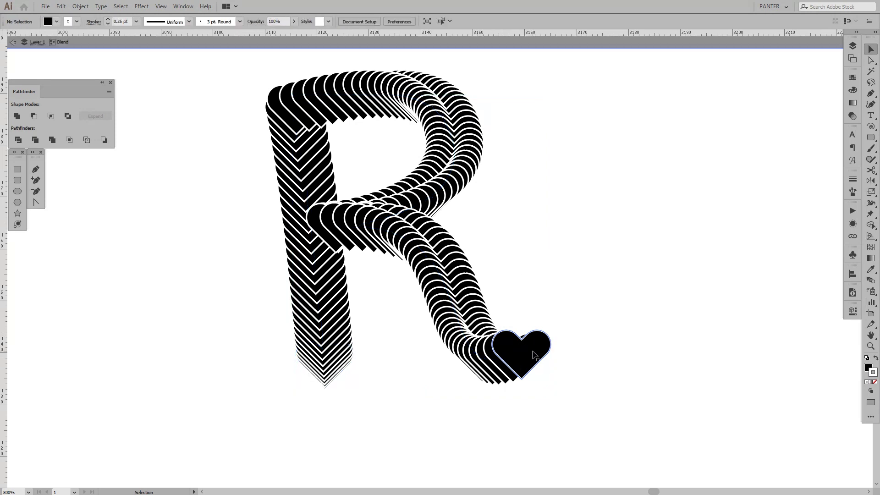
{"action": "left_click", "coordinate": [615, 301]}
{"action": "left_click", "coordinate": [536, 350]}
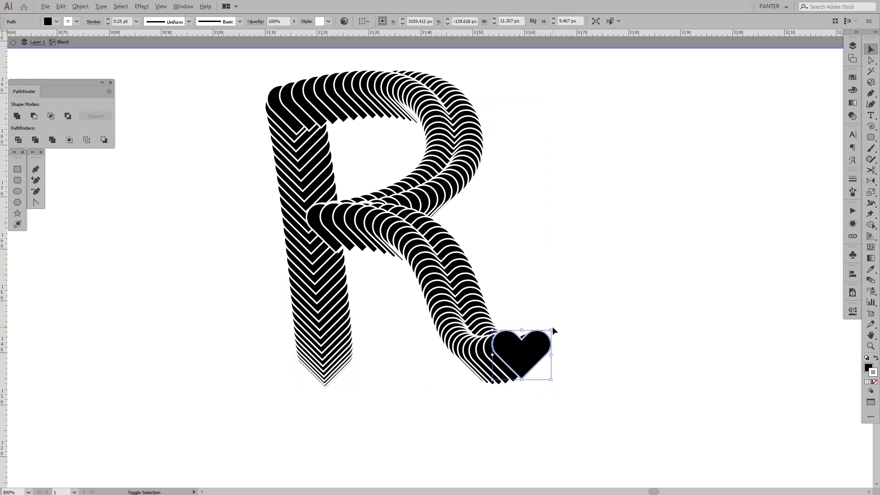
{"action": "left_click_drag", "start_coordinate": [552, 331], "coordinate": [571, 313]}
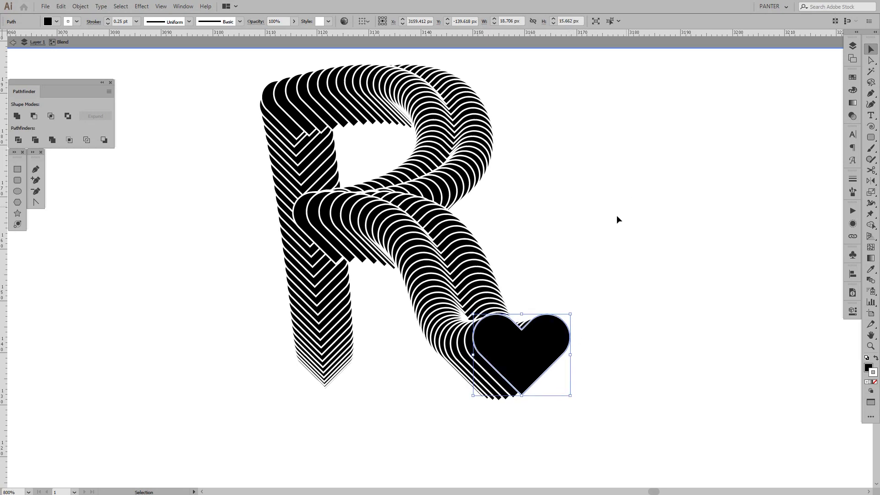
{"action": "scroll", "coordinate": [532, 231], "scroll_direction": "down", "scroll_amount": 2, "text": "alt"}
{"action": "scroll", "coordinate": [519, 236], "scroll_direction": "up", "scroll_amount": 2, "text": "alt"}
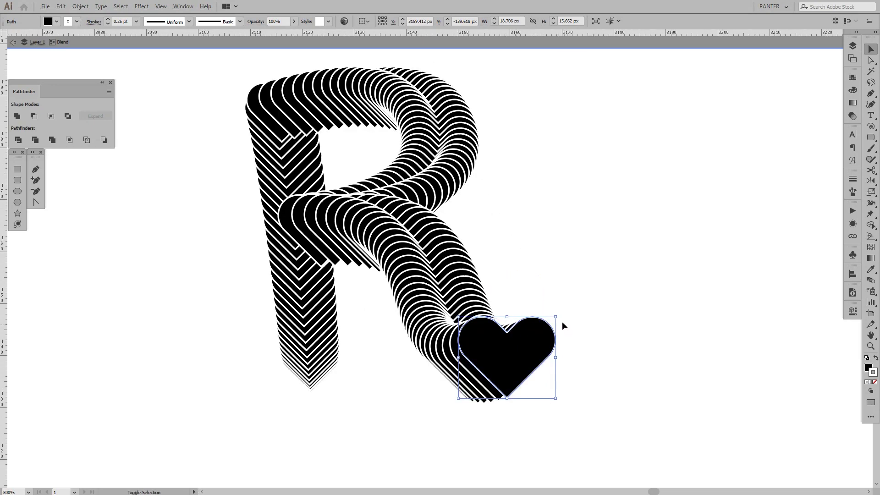
{"action": "left_click_drag", "start_coordinate": [556, 318], "coordinate": [573, 297]}
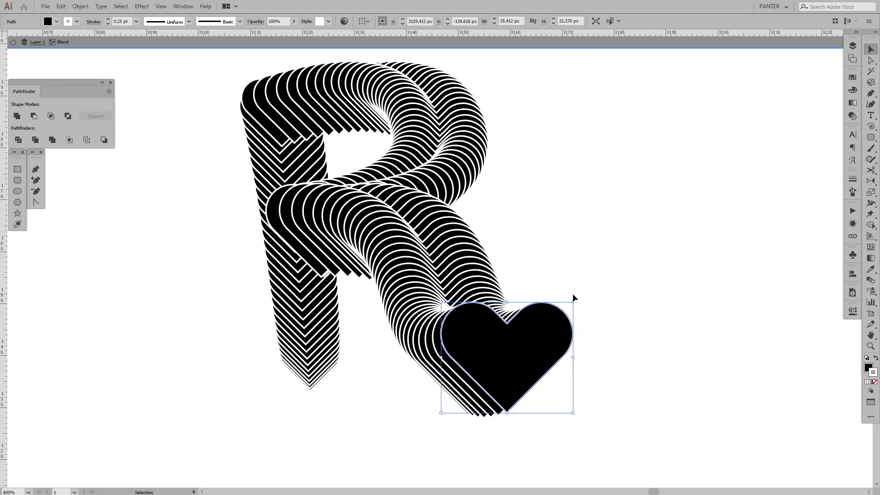
{"action": "scroll", "coordinate": [573, 296], "scroll_direction": "down", "scroll_amount": 2, "text": "alt"}
{"action": "scroll", "coordinate": [573, 295], "scroll_direction": "up", "scroll_amount": 2, "text": "alt"}
{"action": "left_click", "coordinate": [423, 242]}
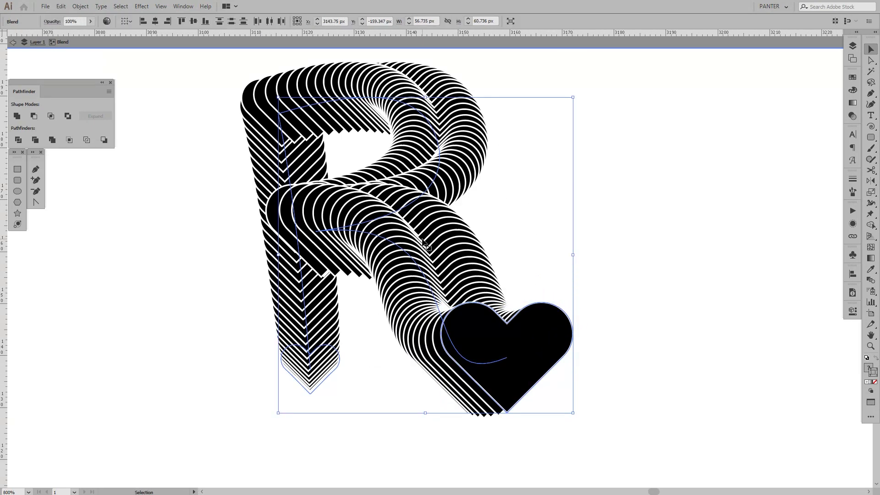
{"action": "key", "text": "shift+w"}
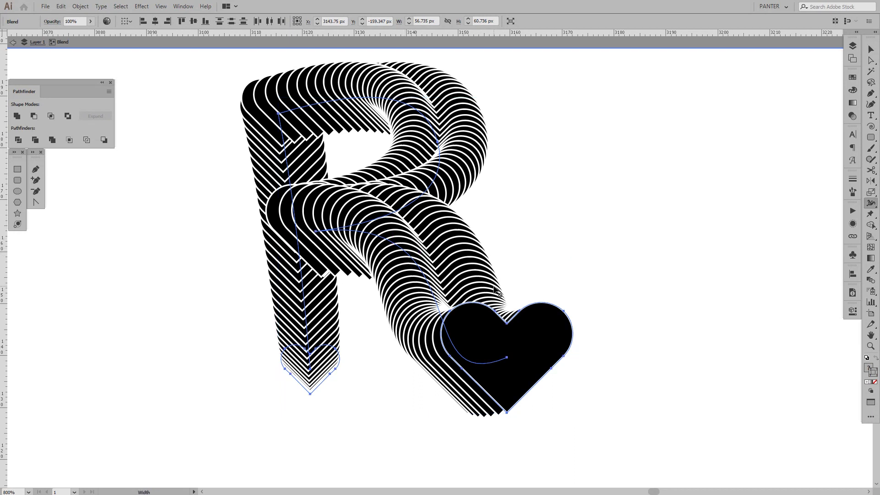
{"action": "key", "text": "v"}
{"action": "left_click", "coordinate": [528, 207]}
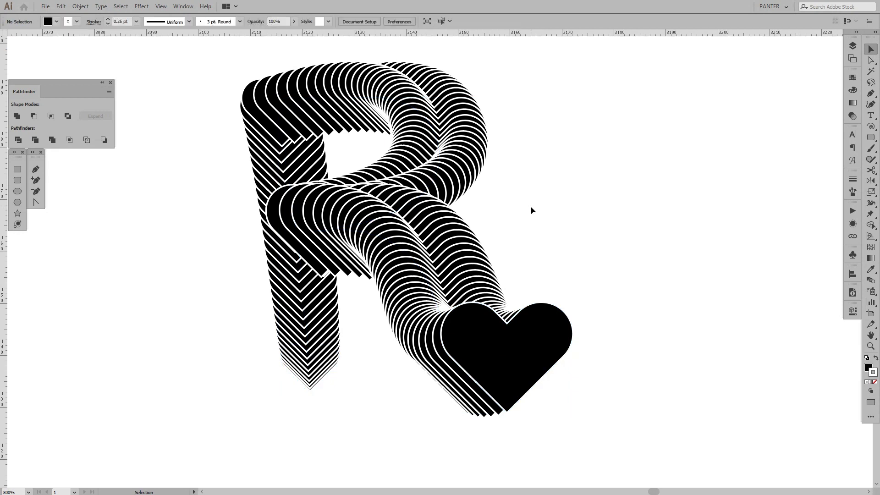
{"action": "left_click", "coordinate": [427, 248]}
{"action": "left_click", "coordinate": [413, 237]}
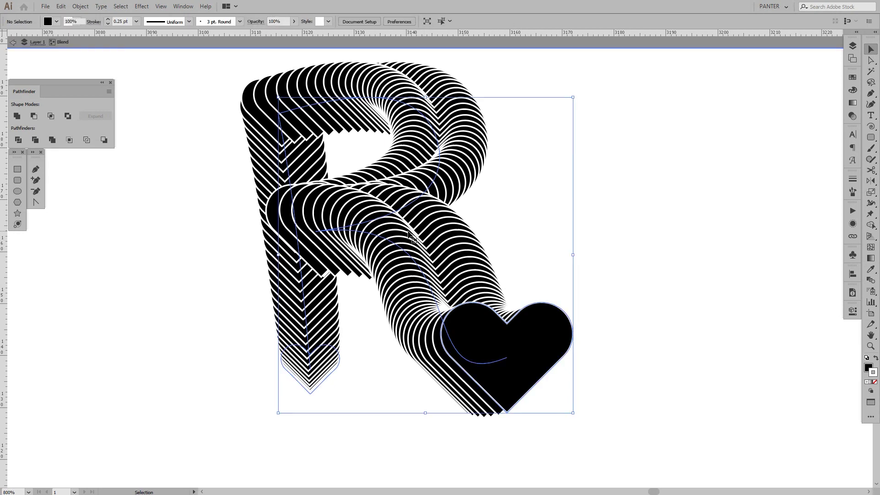
{"action": "left_click", "coordinate": [514, 248]}
- Scale the blend's end heart down proportionally about its centre to about 20.4 by 17 px, and deselect it
{"action": "left_click", "coordinate": [535, 345]}
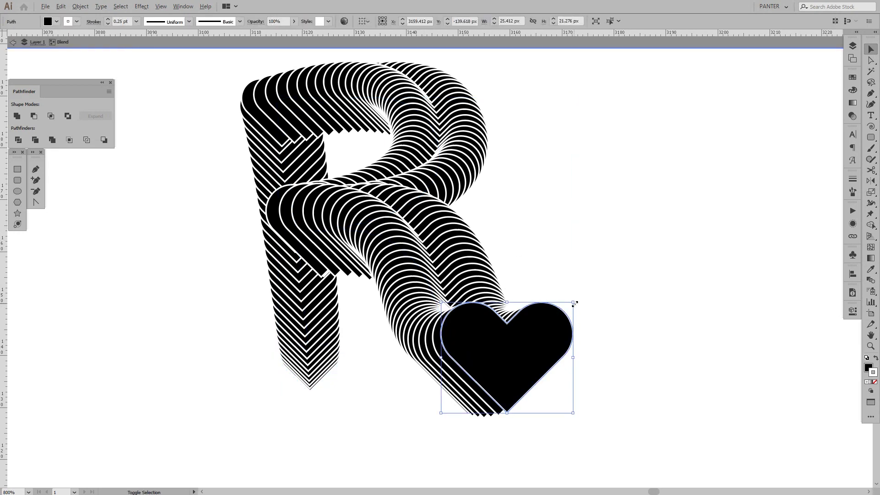
{"action": "left_click_drag", "start_coordinate": [573, 302], "coordinate": [560, 314]}
{"action": "left_click", "coordinate": [334, 367]}
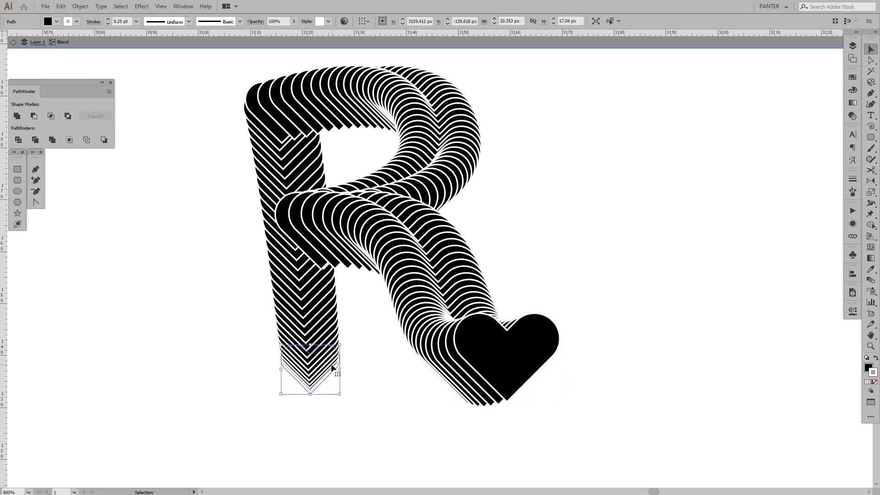
{"action": "left_click", "coordinate": [389, 383]}
{"action": "scroll", "coordinate": [389, 383], "scroll_direction": "down", "scroll_amount": 3}
{"action": "scroll", "coordinate": [440, 344], "scroll_direction": "up", "scroll_amount": 3}
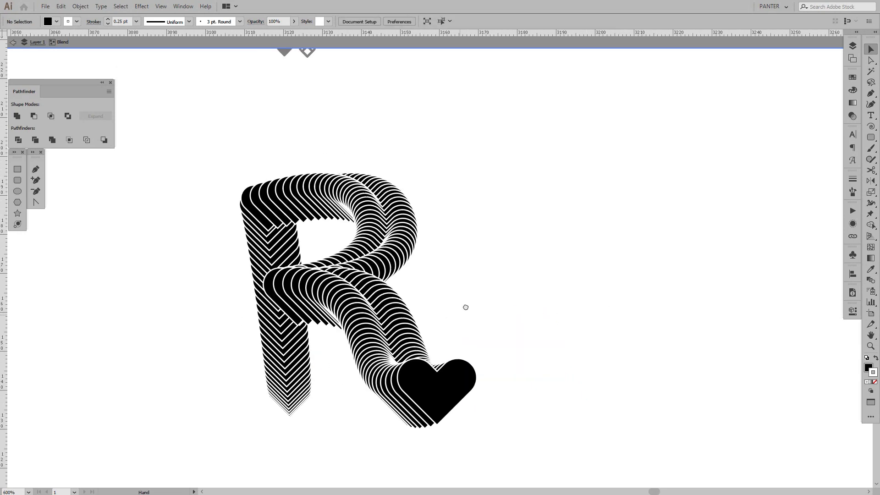
- Move the spine's end point under the large heart about 2 px outward and 4 px up
{"action": "key", "text": "a"}
{"action": "left_click", "coordinate": [457, 379]}
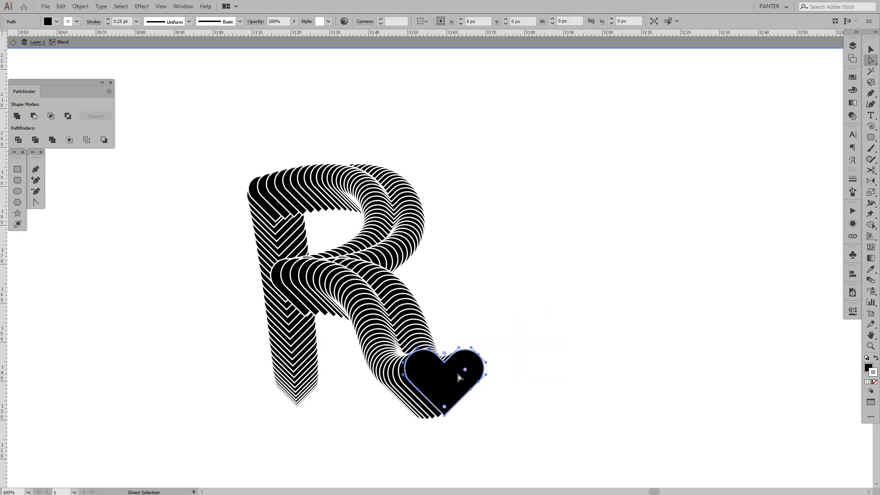
{"action": "left_click", "coordinate": [439, 386]}
{"action": "left_click_drag", "start_coordinate": [444, 386], "coordinate": [452, 366]}
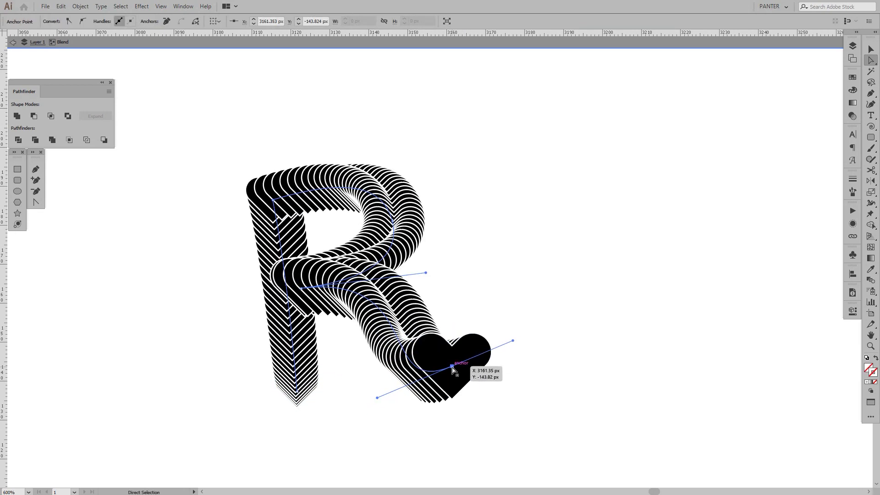
- Narrow the R's bowl by moving its outer spine point about 2.7 px inward, shorten the bowl's upper and lower curve handles, and deselect
{"action": "left_click", "coordinate": [392, 221]}
{"action": "scroll", "coordinate": [356, 206], "scroll_direction": "up", "scroll_amount": 1}
{"action": "scroll", "coordinate": [346, 206], "scroll_direction": "up", "scroll_amount": 1}
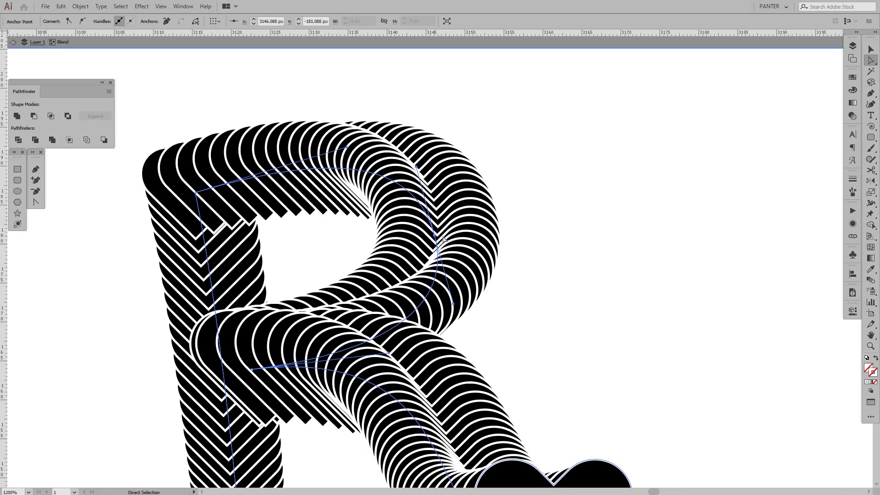
{"action": "mouse_move", "coordinate": [434, 235]}
{"action": "left_mouse_down"}
{"action": "mouse_move", "coordinate": [413, 233]}
{"action": "mouse_move", "coordinate": [431, 235]}
{"action": "left_mouse_up"}
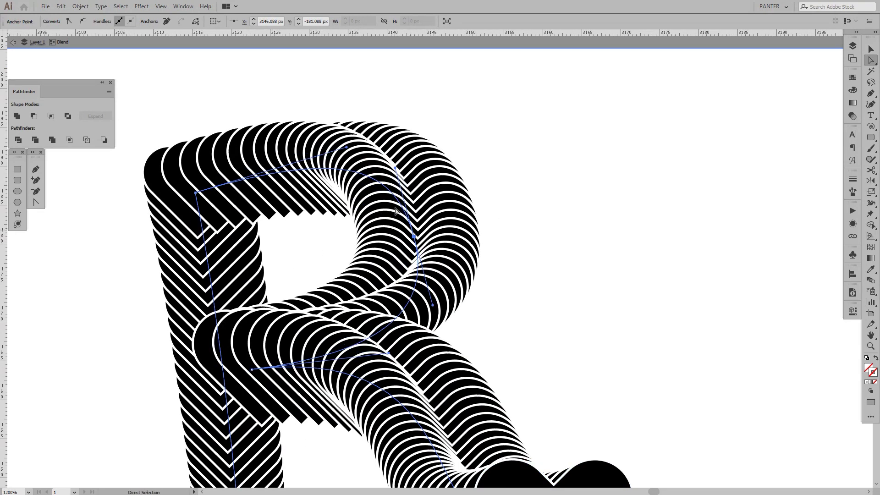
{"action": "left_click_drag", "start_coordinate": [347, 148], "coordinate": [315, 153]}
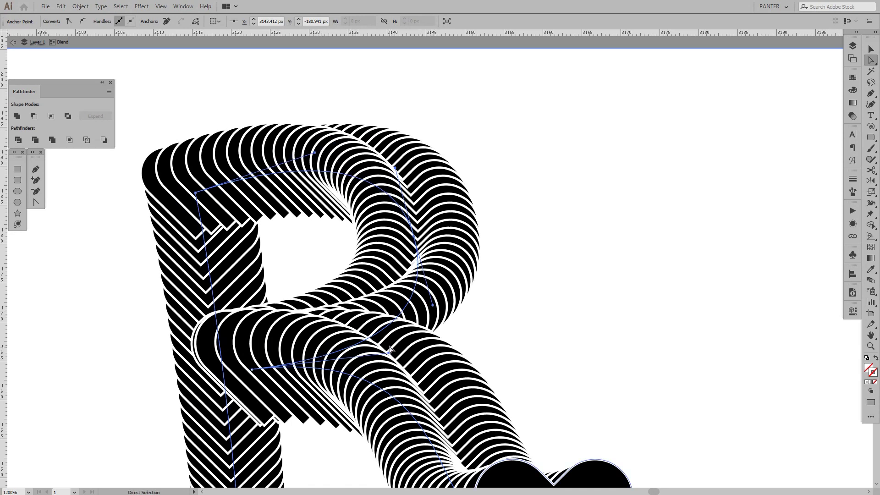
{"action": "left_click_drag", "start_coordinate": [389, 353], "coordinate": [375, 355]}
{"action": "key", "text": "v"}
{"action": "left_click", "coordinate": [550, 272]}
- Leave the blend's isolation mode and examine the whole reshaped R
{"action": "scroll", "coordinate": [549, 272], "scroll_direction": "down", "scroll_amount": 3}
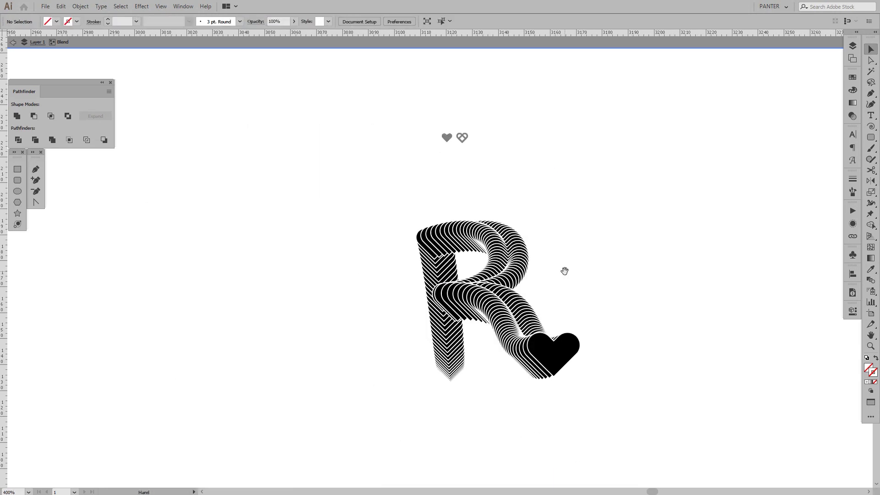
{"action": "left_click_drag", "start_coordinate": [564, 272], "coordinate": [542, 244]}
{"action": "scroll", "coordinate": [541, 258], "scroll_direction": "up", "scroll_amount": 1}
{"action": "double_click", "coordinate": [542, 244]}
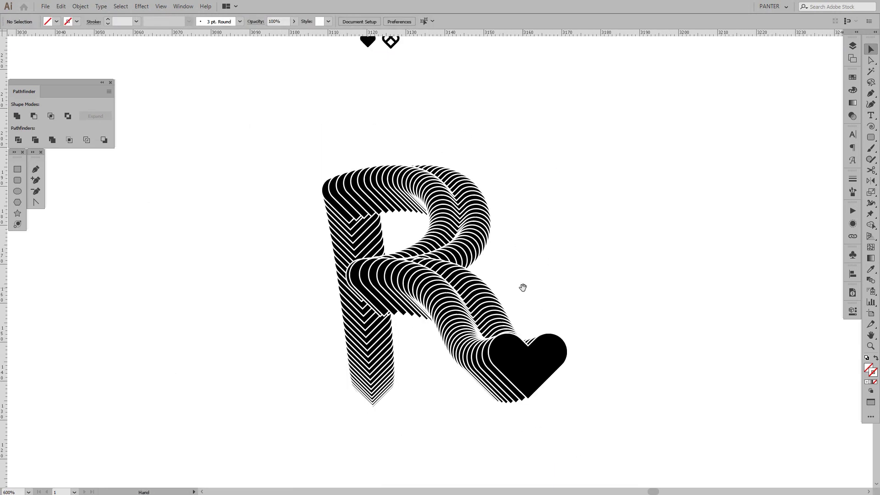
{"action": "left_click_drag", "start_coordinate": [523, 288], "coordinate": [539, 225]}
{"action": "left_click_drag", "start_coordinate": [465, 233], "coordinate": [493, 259]}
{"action": "scroll", "coordinate": [452, 287], "scroll_direction": "up", "scroll_amount": 1}
{"action": "left_click", "coordinate": [675, 265]}
{"action": "left_click_drag", "start_coordinate": [675, 265], "coordinate": [673, 270]}
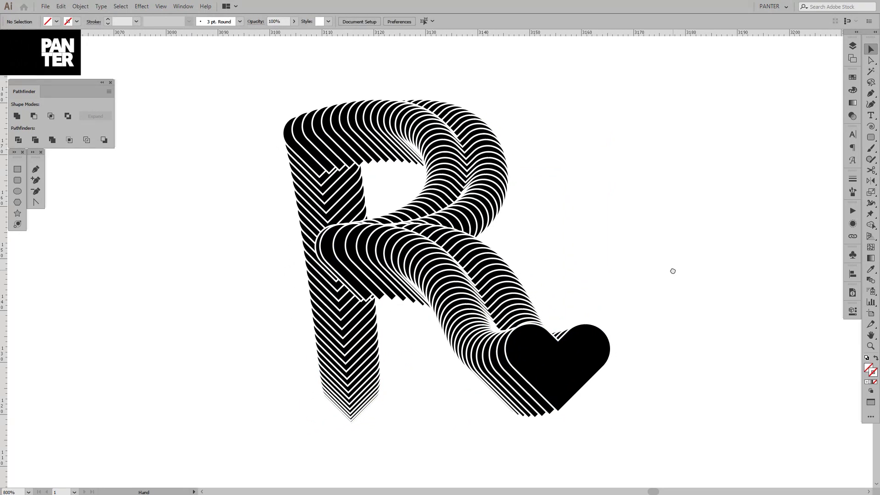